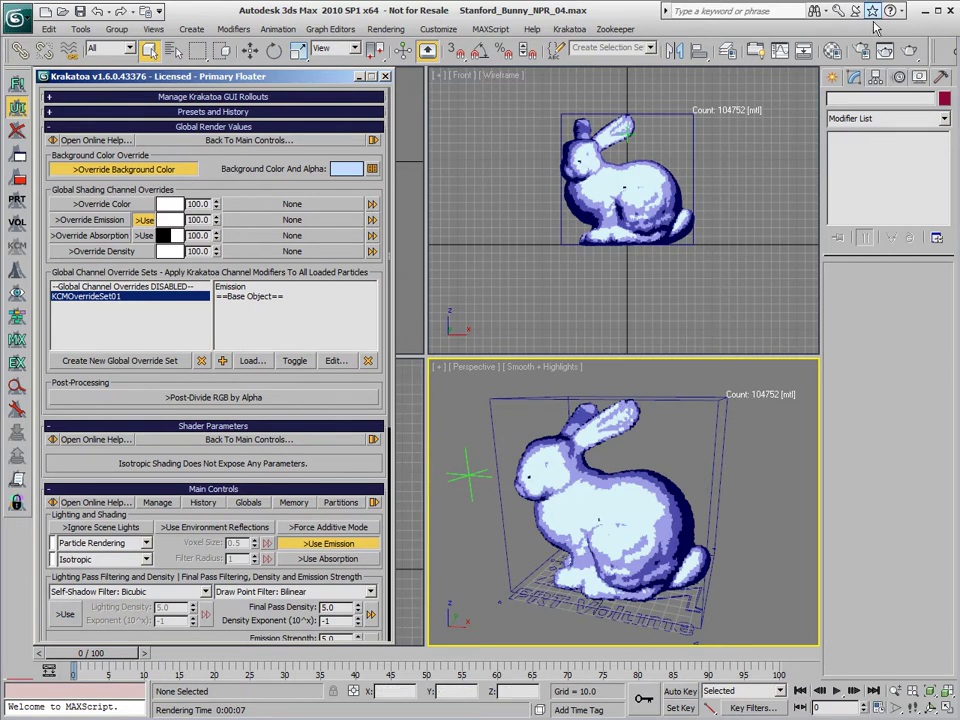
- Render the bunny in Krakatoa and select KCM_Emission in the KCMOverrideSet01 list
{"action": "left_click", "coordinate": [885, 50]}
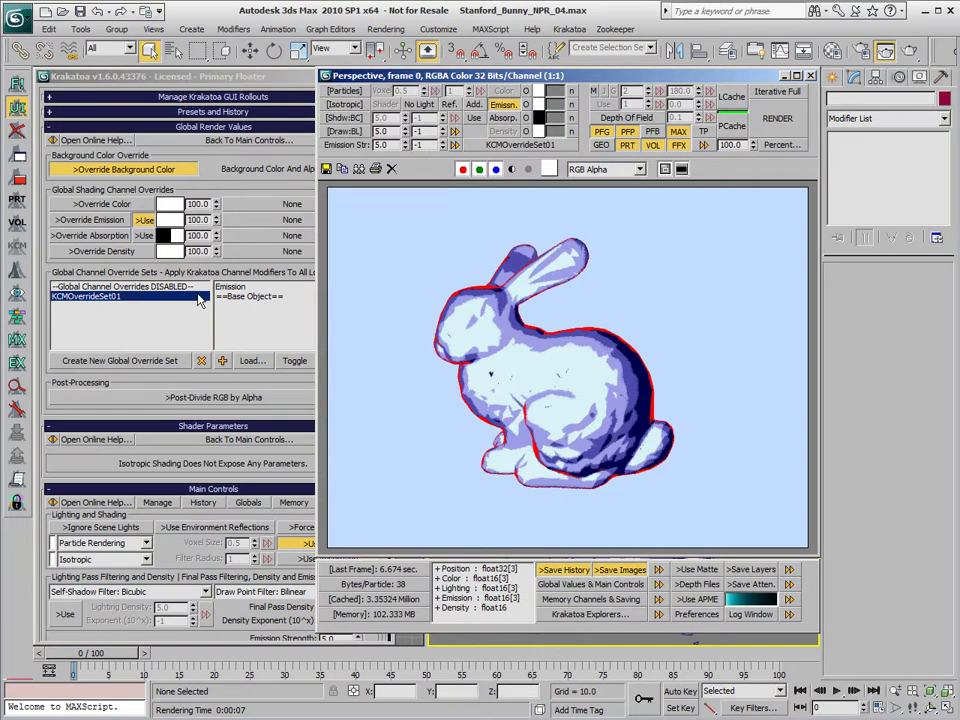
{"action": "left_click", "coordinate": [254, 292]}
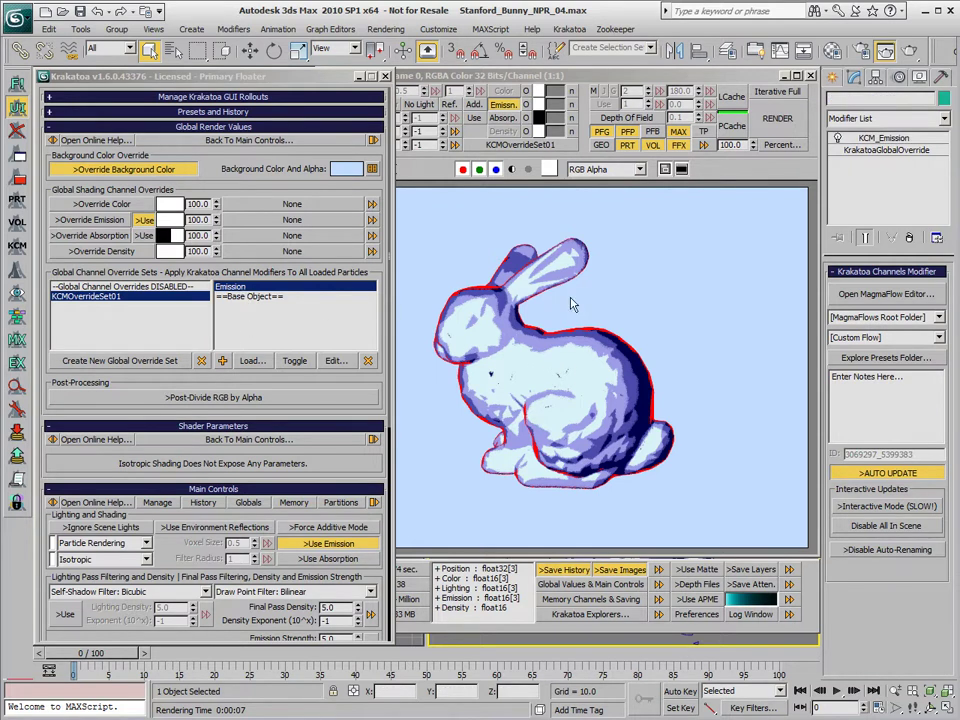
- In KCM_Emission's MagmaFlow, replace the Color input with vector [1,1,1] and set the other node to black
{"action": "double_click", "coordinate": [230, 287]}
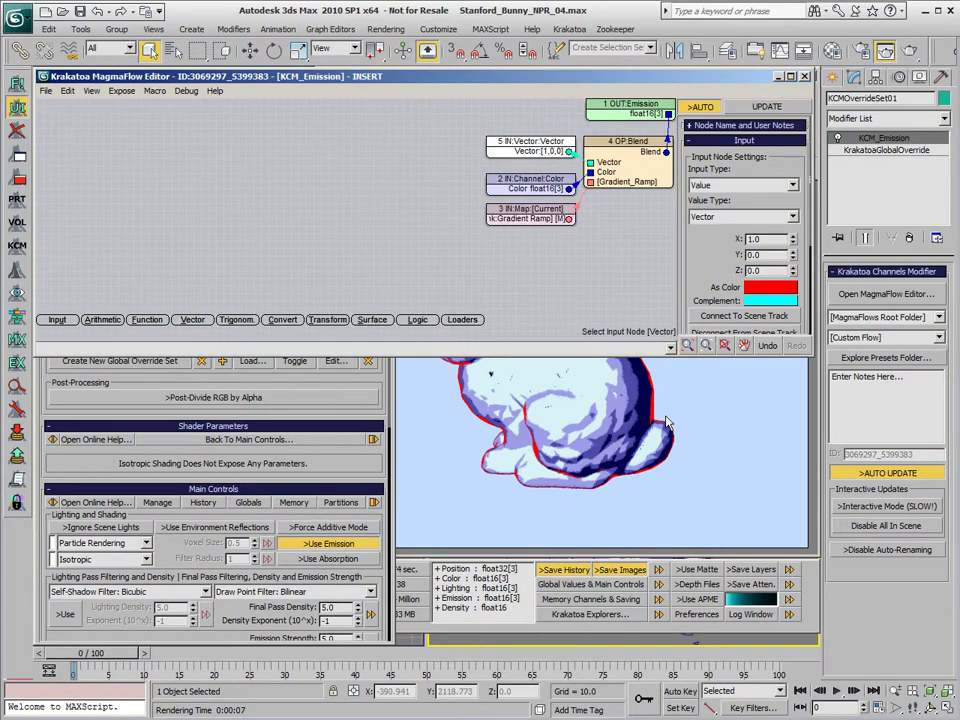
{"action": "left_click", "coordinate": [541, 198]}
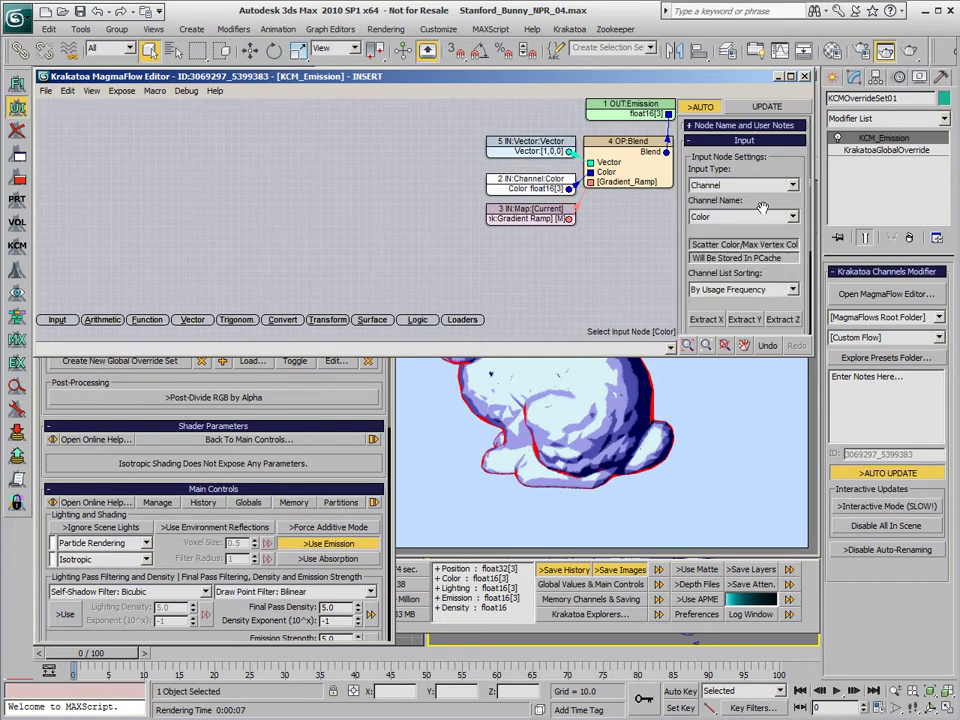
{"action": "left_click", "coordinate": [785, 185]}
{"action": "left_click", "coordinate": [737, 213]}
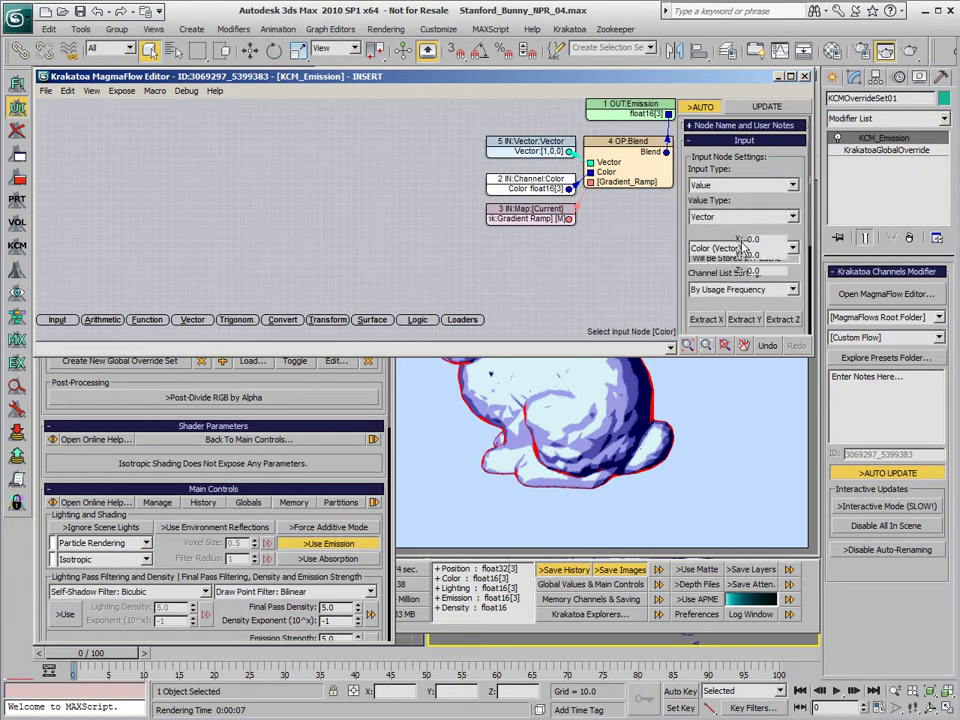
{"action": "left_click_drag", "start_coordinate": [772, 301], "coordinate": [771, 288]}
{"action": "left_click", "coordinate": [343, 217]}
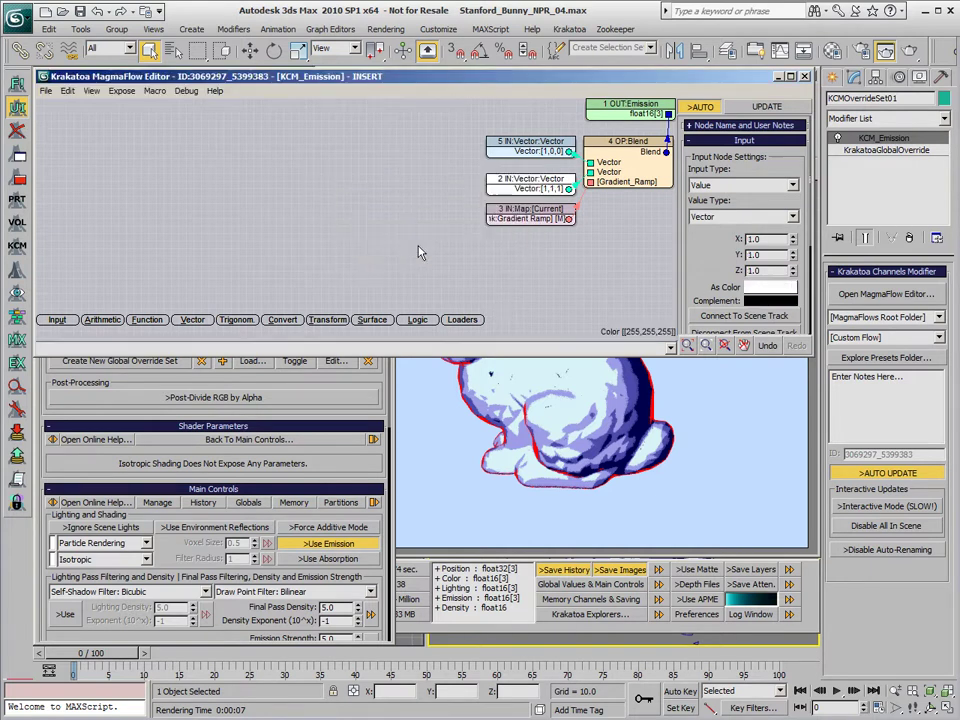
{"action": "double_click", "coordinate": [577, 163]}
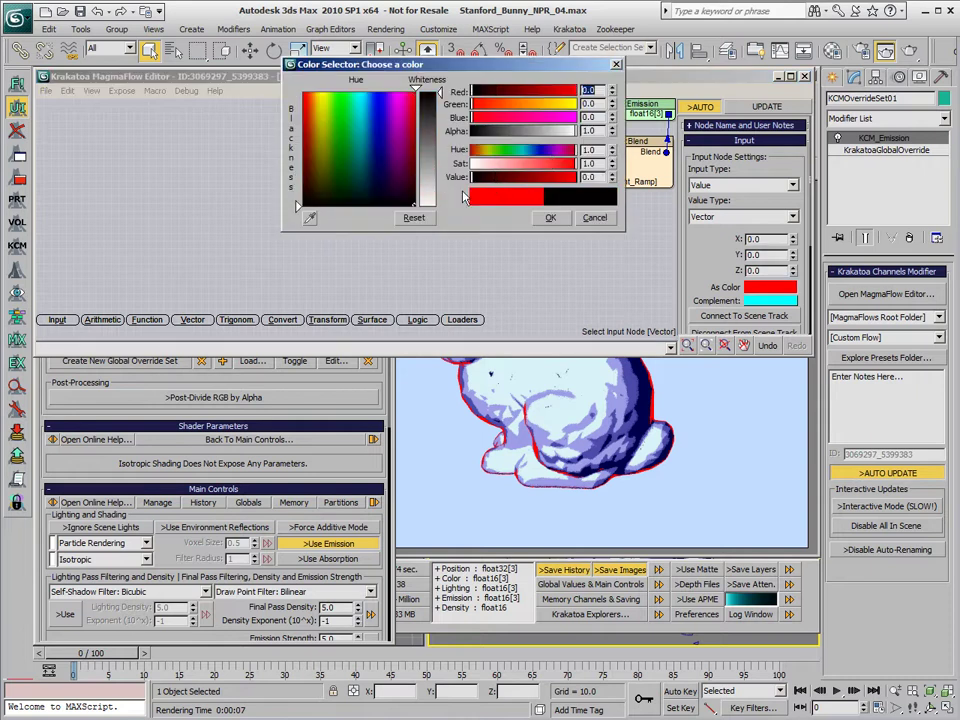
{"action": "left_click_drag", "start_coordinate": [498, 181], "coordinate": [472, 181]}
{"action": "left_click", "coordinate": [550, 217]}
- Set the Krakatoa render Background Color to white
{"action": "left_click", "coordinate": [310, 389]}
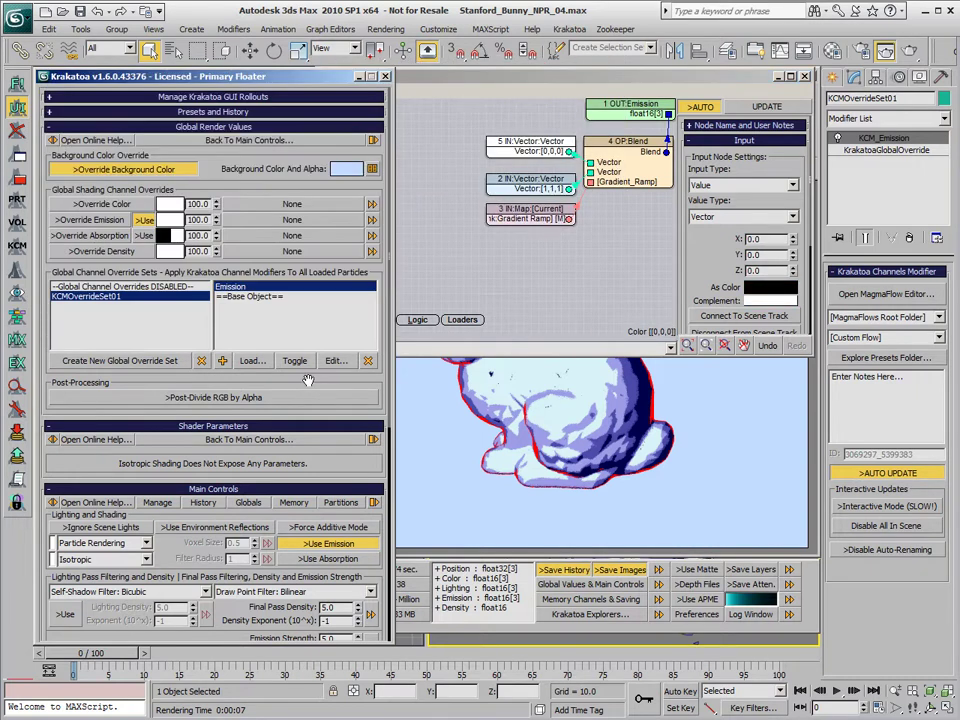
{"action": "left_click", "coordinate": [350, 169]}
{"action": "left_click_drag", "start_coordinate": [514, 170], "coordinate": [470, 163]}
{"action": "left_click", "coordinate": [550, 217]}
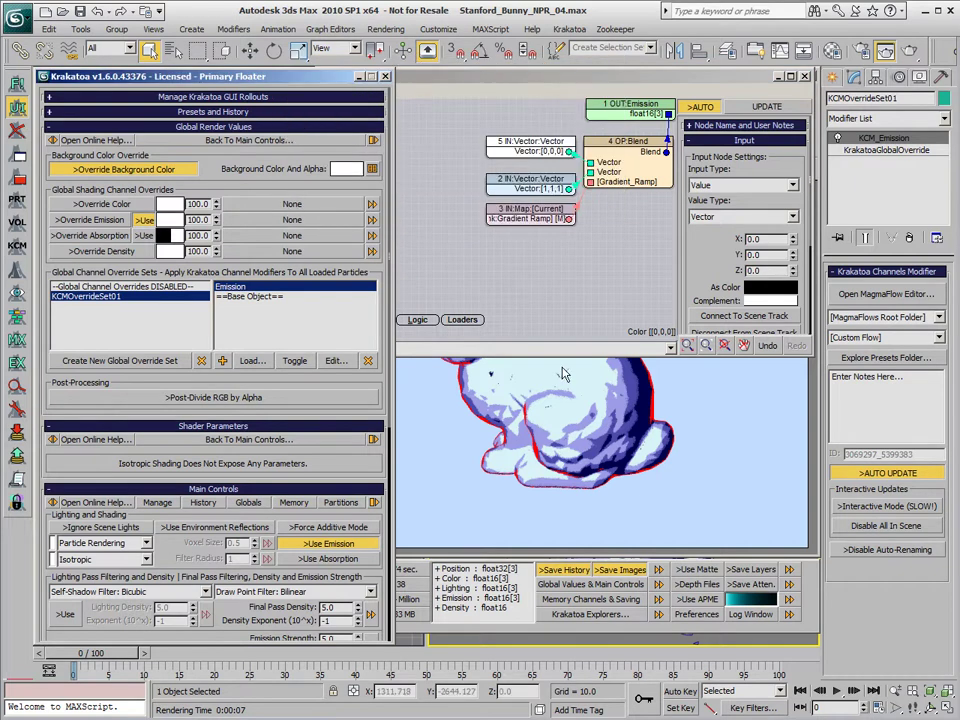
- Re-render the bunny as black outlines on white and inspect the Ink gradient ramp material
{"action": "left_click", "coordinate": [910, 52]}
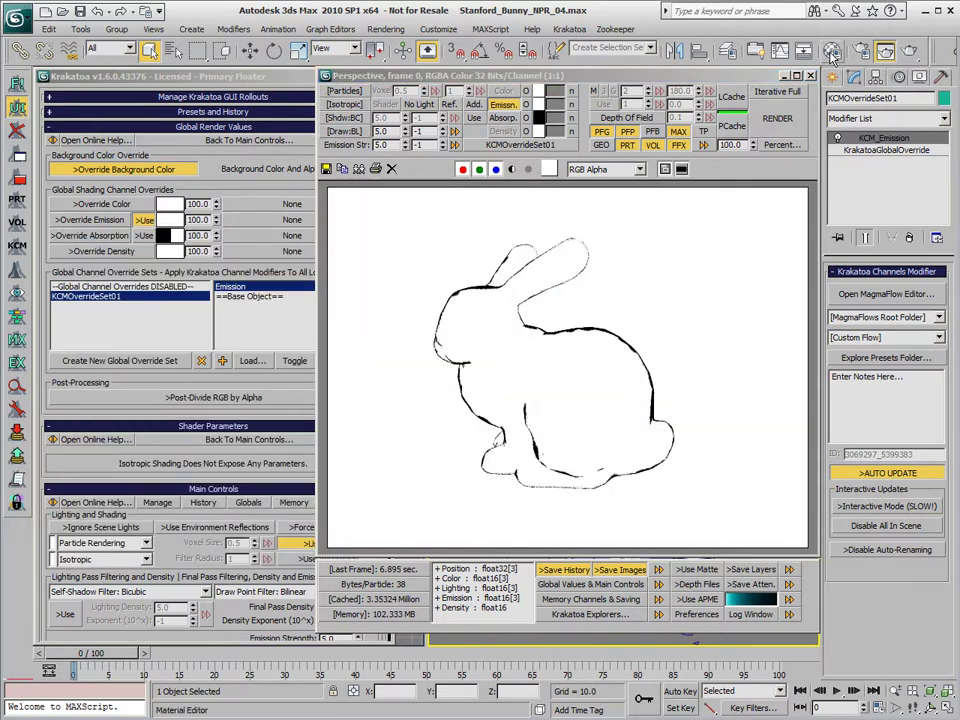
{"action": "key", "text": "m"}
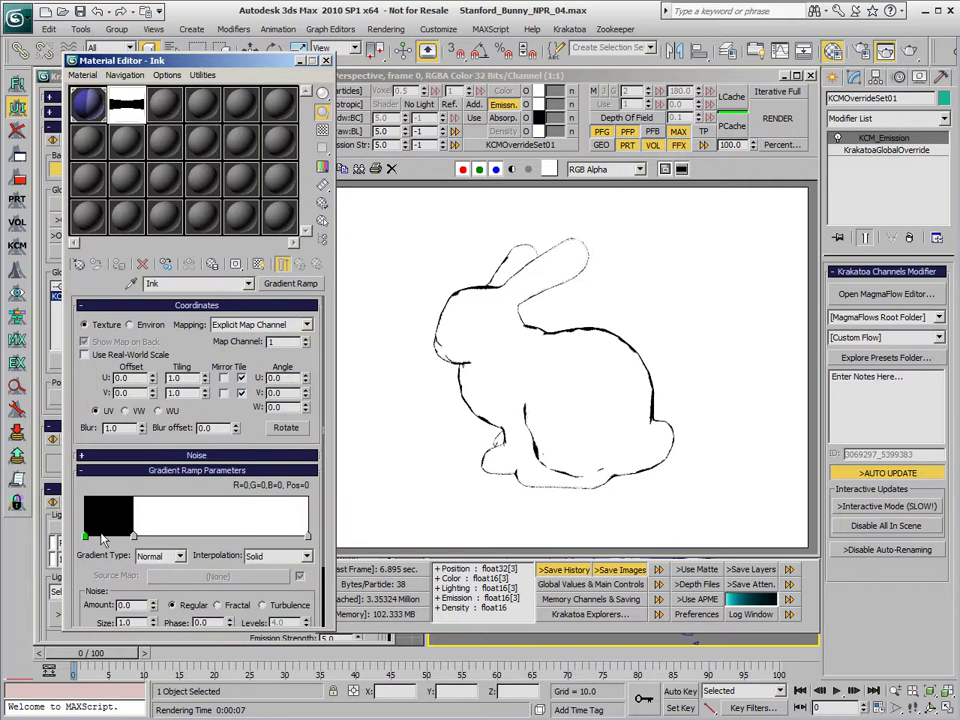
{"action": "left_click", "coordinate": [326, 61]}
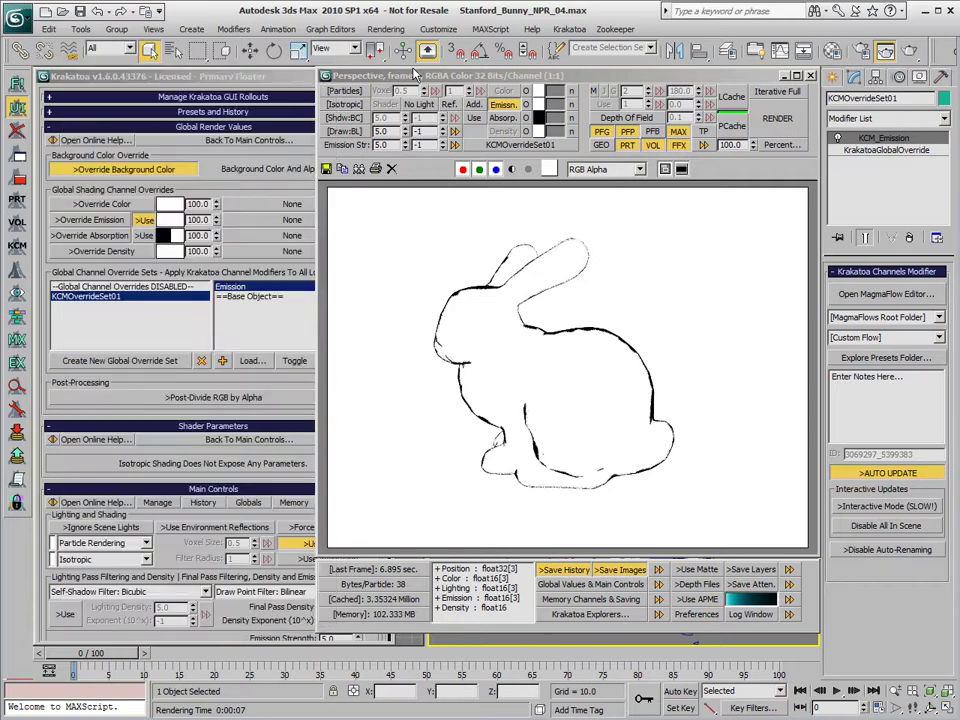
{"action": "left_click_drag", "start_coordinate": [760, 78], "coordinate": [580, 90]}
- Uncheck Jitter Position in the Seeding rollout of PRTVolume_VIFS01_01
{"action": "left_click", "coordinate": [677, 481]}
{"action": "left_click", "coordinate": [862, 151]}
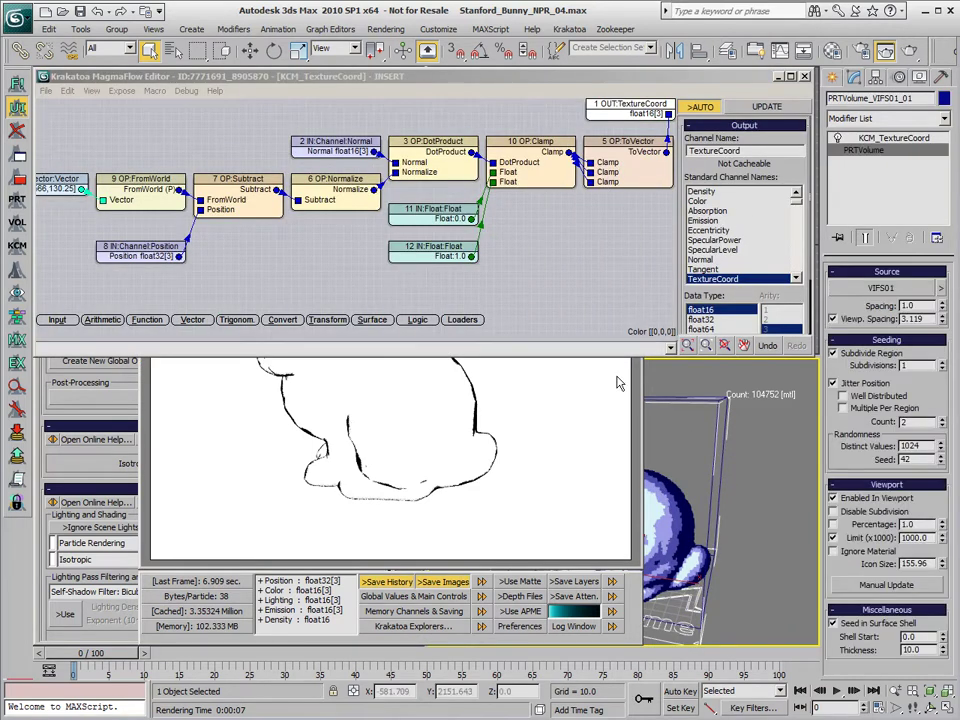
{"action": "left_click", "coordinate": [832, 384]}
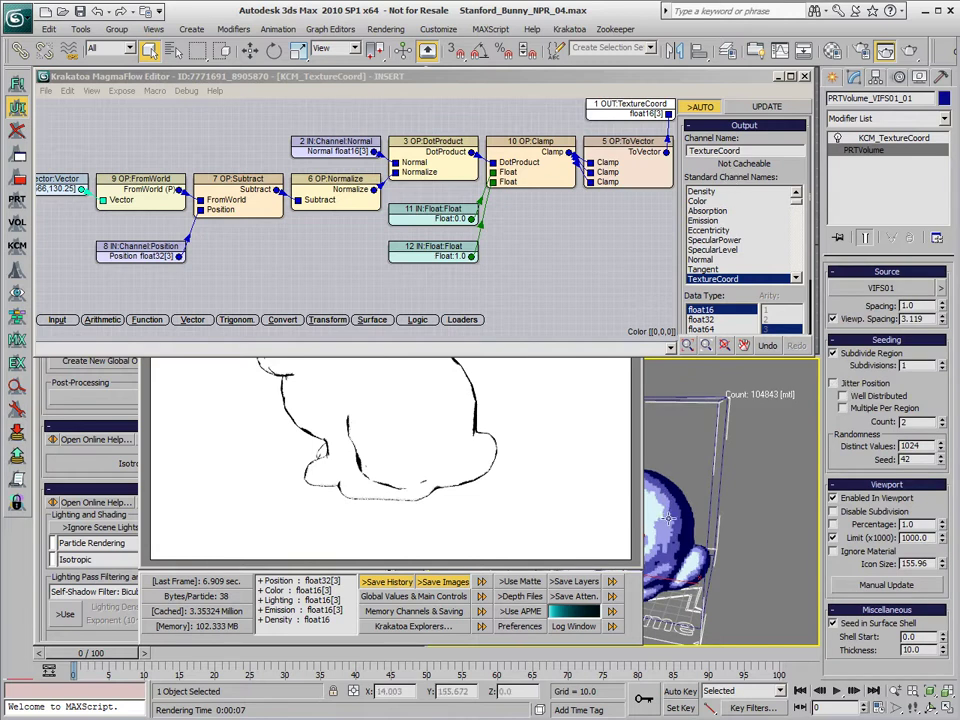
- Re-render the bunny's outline image without particle jitter
{"action": "left_click", "coordinate": [588, 400]}
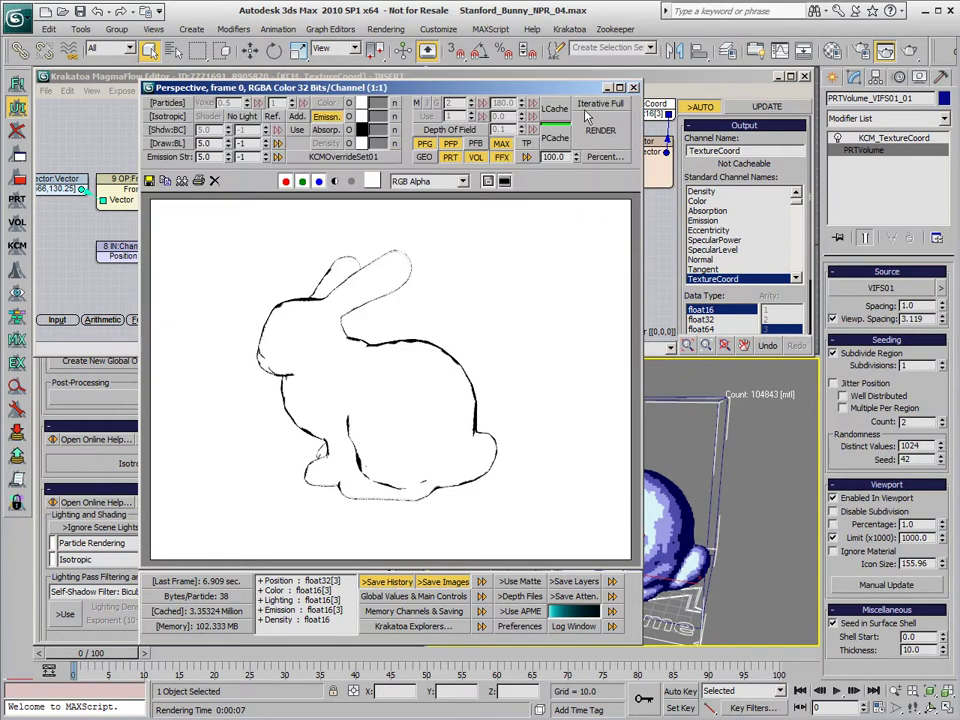
{"action": "left_click", "coordinate": [594, 136]}
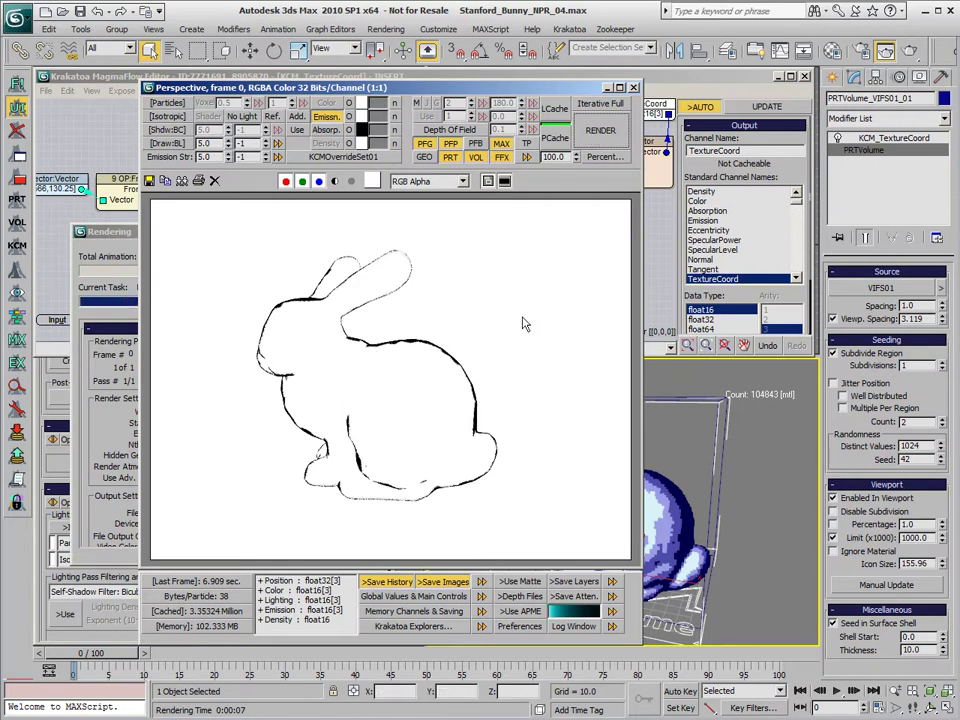
{"action": "key", "text": "shift+q"}
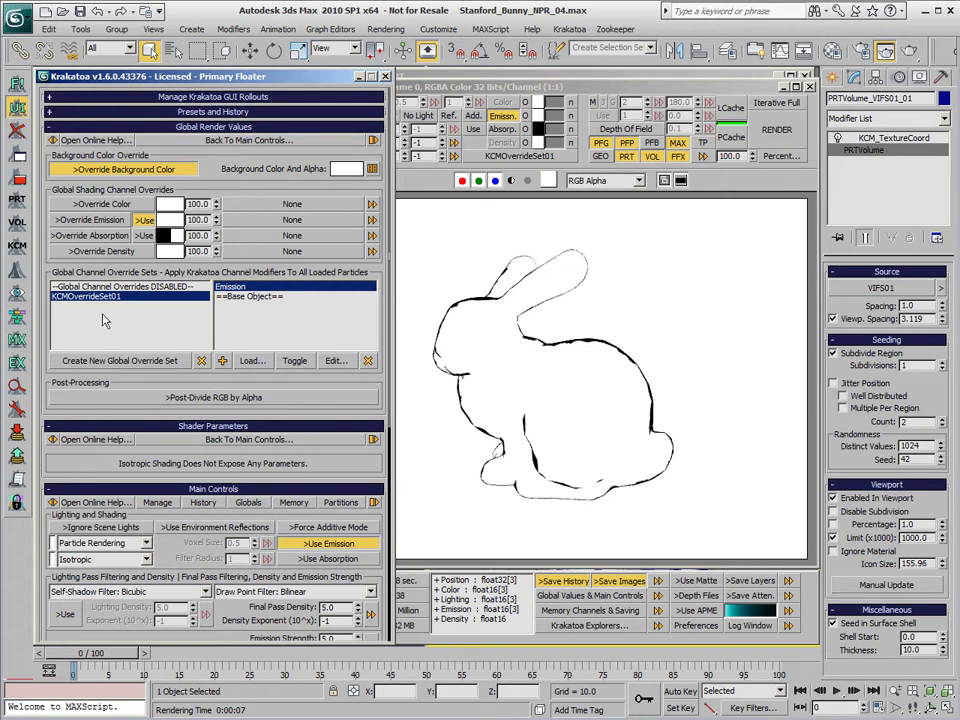
- Add a channel modifier whose flow outputs constant vector [0,0,-1] to the Velocity channel
{"action": "left_click", "coordinate": [223, 362]}
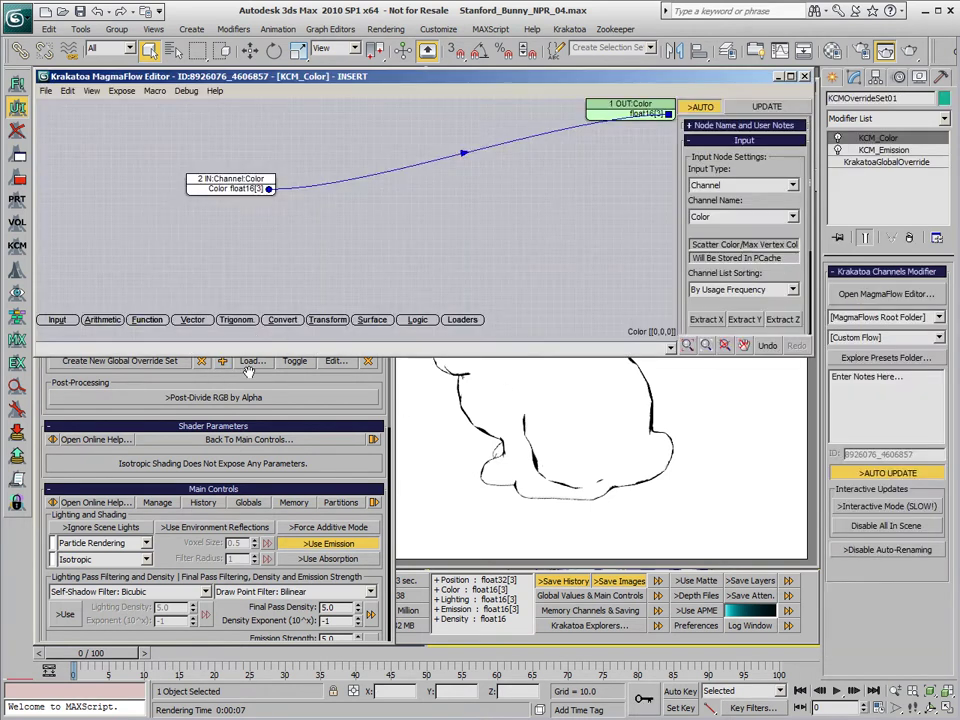
{"action": "left_click", "coordinate": [285, 265]}
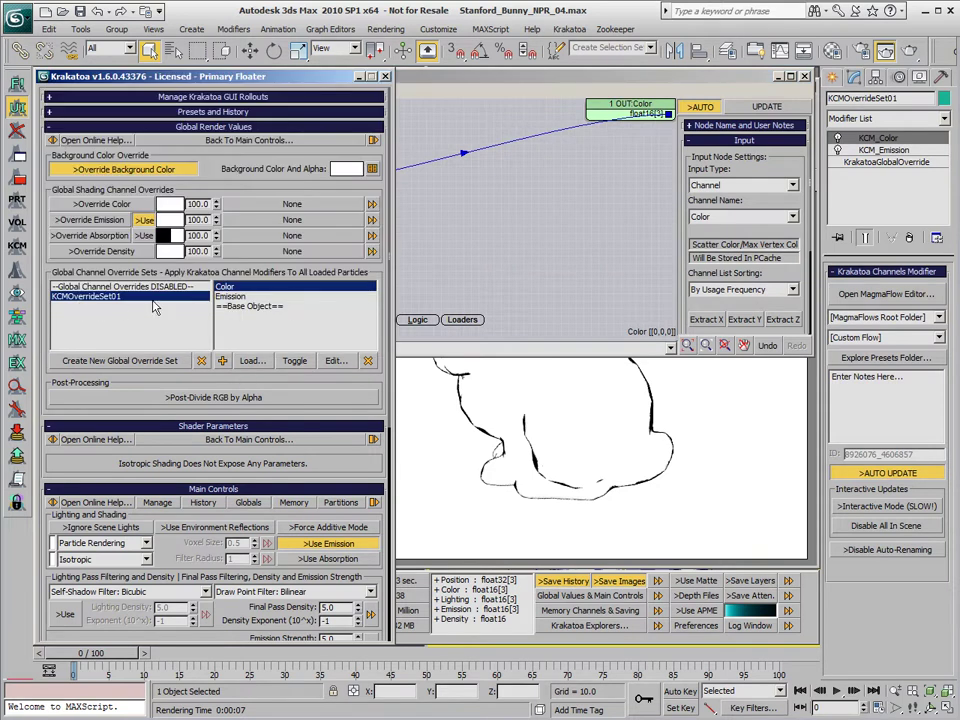
{"action": "left_click", "coordinate": [594, 100]}
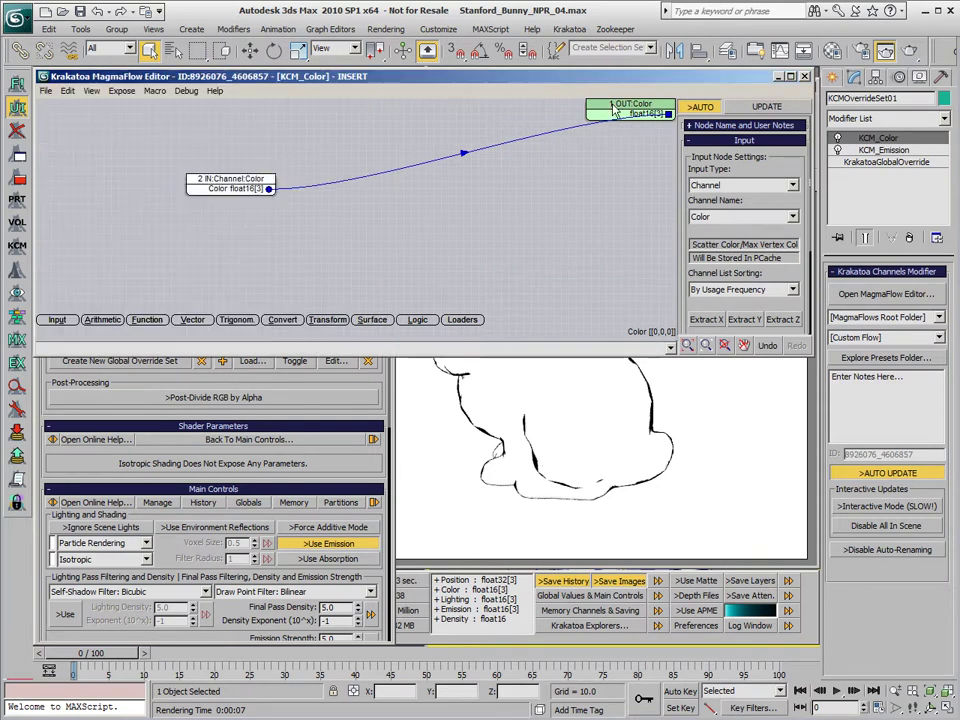
{"action": "left_click", "coordinate": [716, 202]}
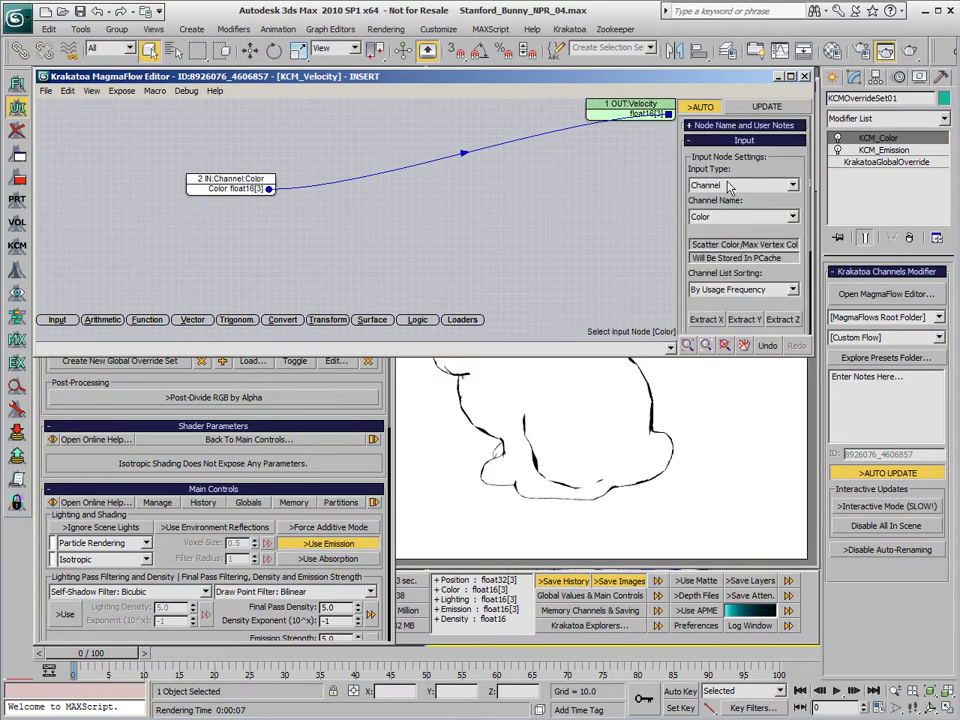
{"action": "left_click", "coordinate": [742, 184]}
{"action": "left_click", "coordinate": [720, 206]}
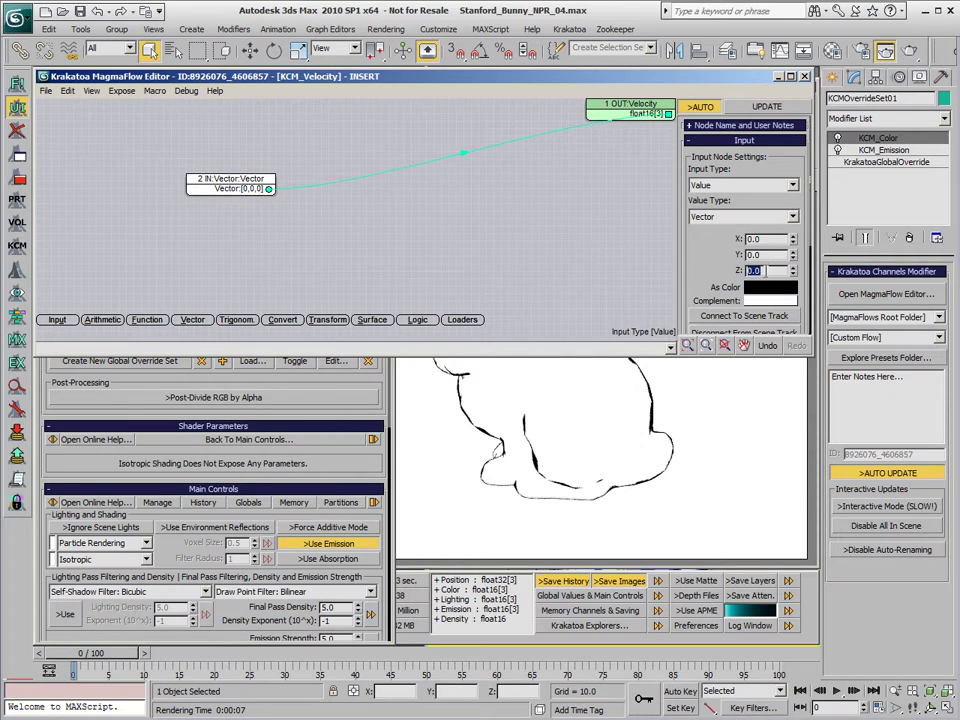
{"action": "type", "text": "-1"}
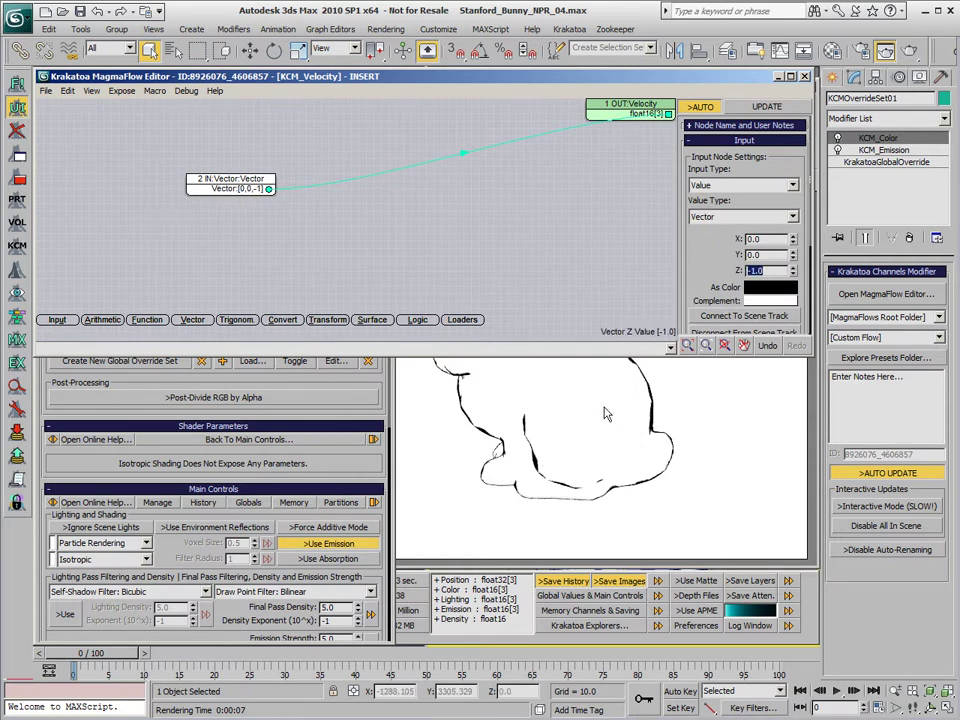
{"action": "left_click", "coordinate": [606, 411]}
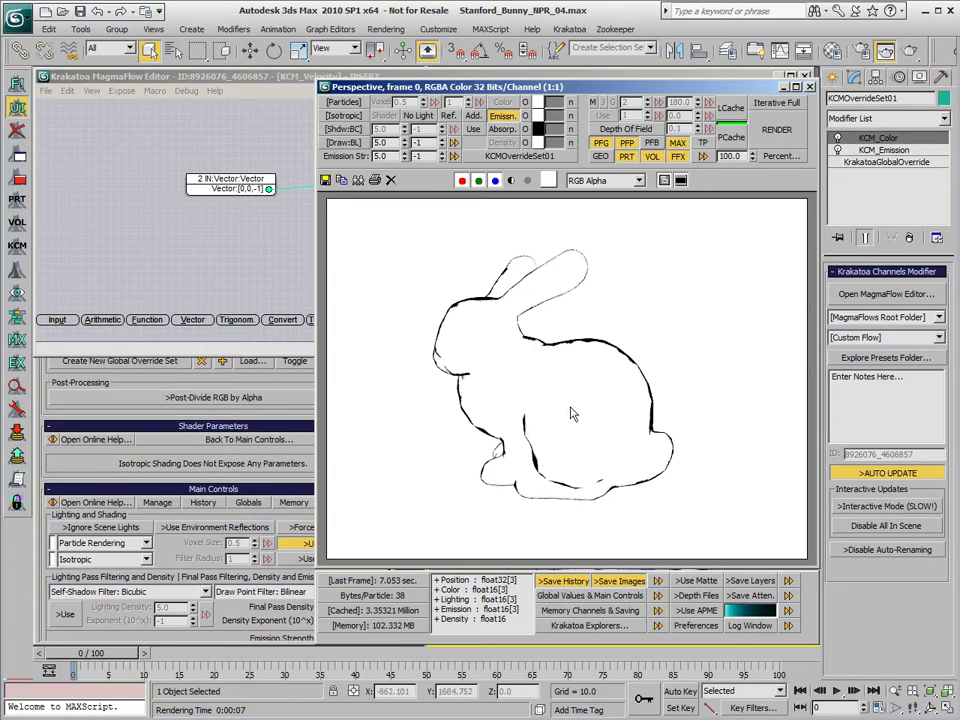
- Transform the vector FromView, cross it with Normal, and normalize the result
{"action": "left_click", "coordinate": [293, 95]}
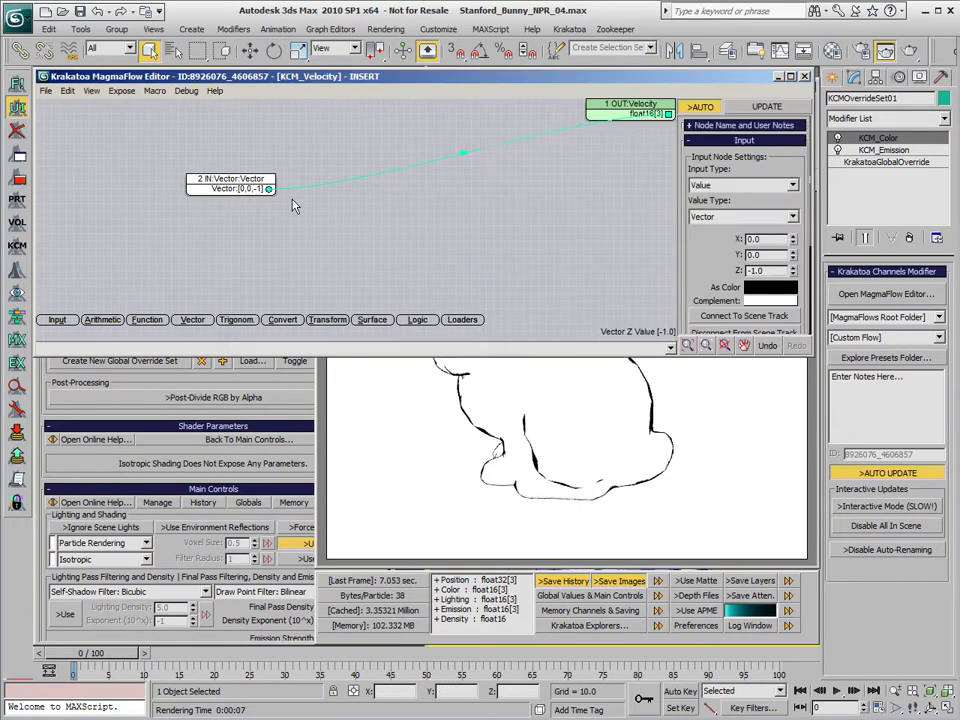
{"action": "left_click", "coordinate": [327, 322]}
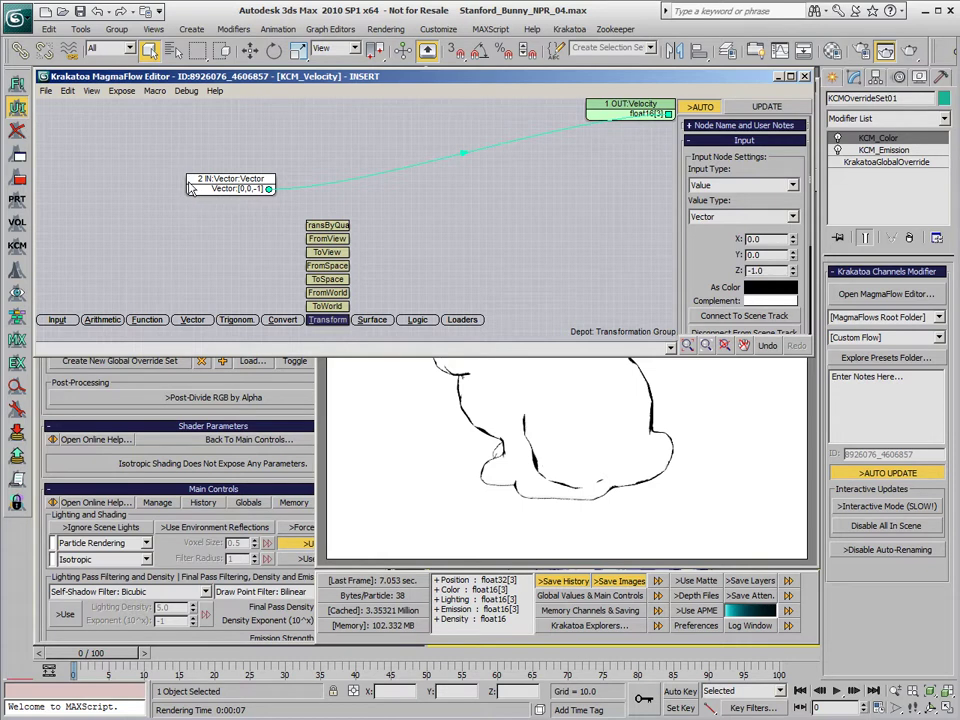
{"action": "left_click", "coordinate": [338, 245]}
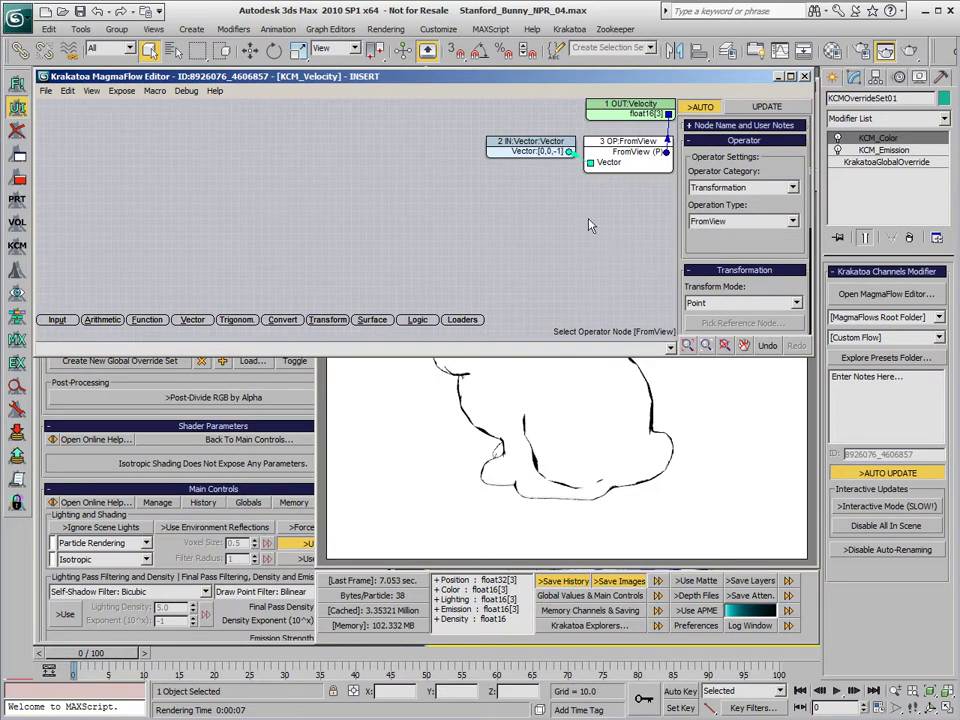
{"action": "key", "text": "x"}
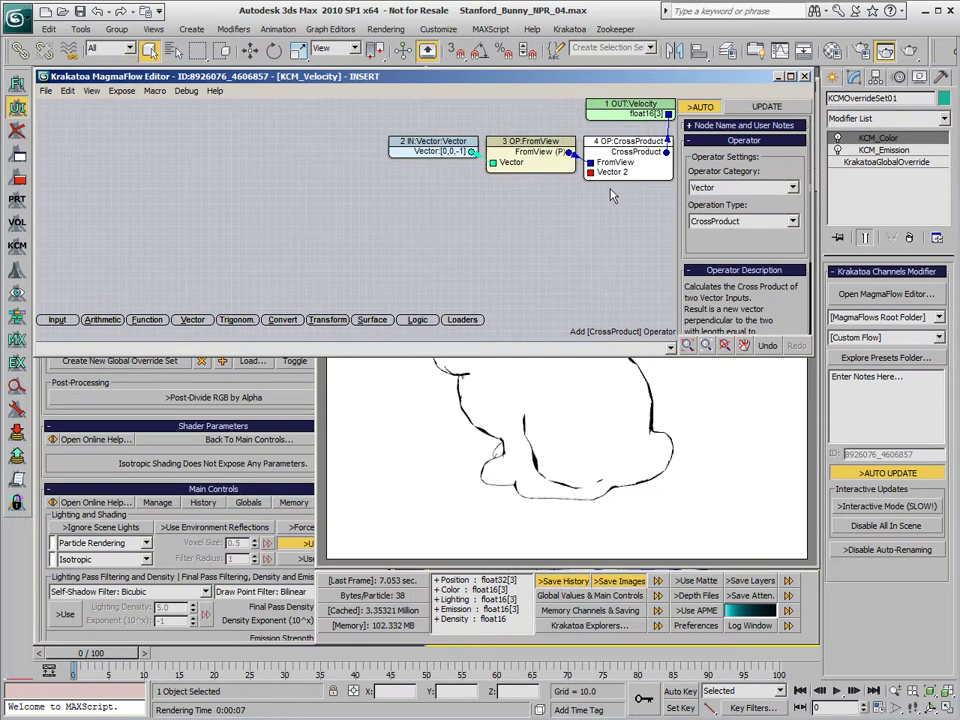
{"action": "key", "text": "n"}
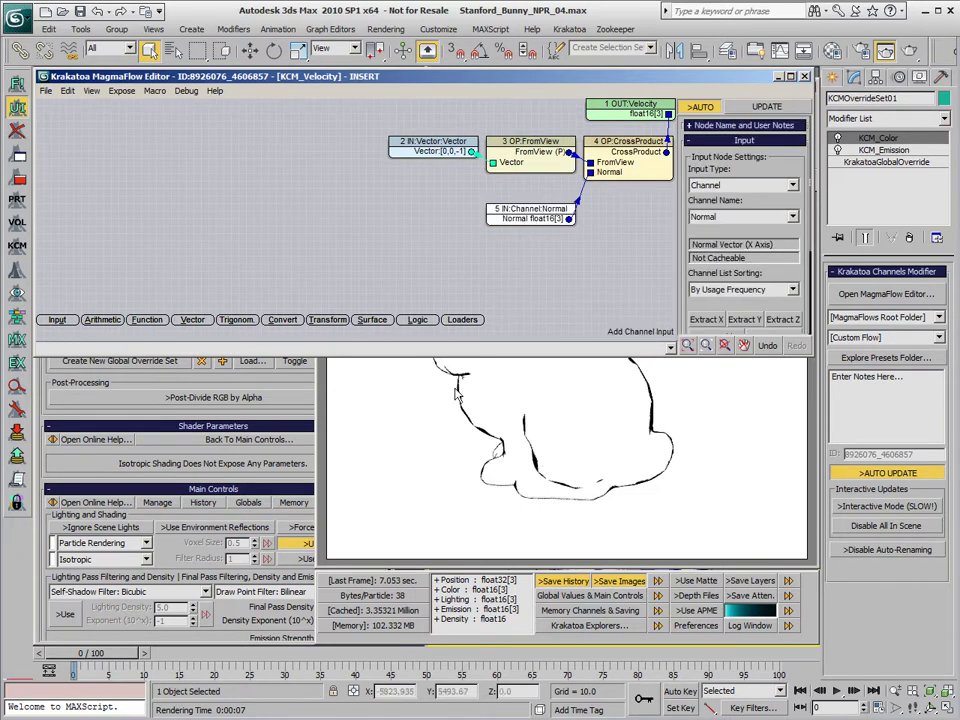
{"action": "left_click", "coordinate": [632, 165]}
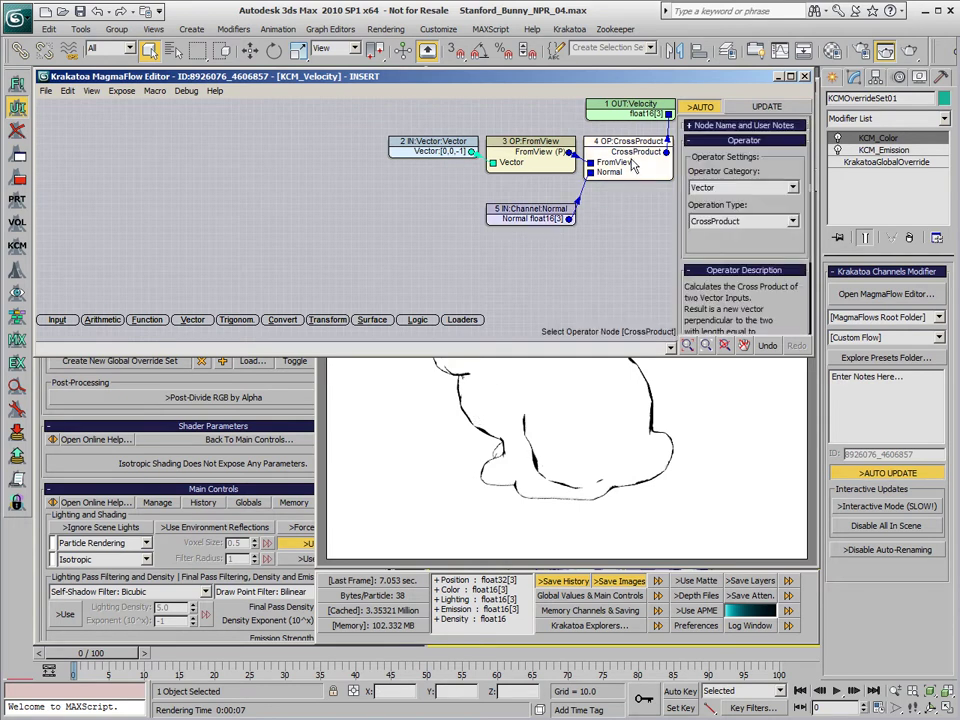
{"action": "key", "text": "n"}
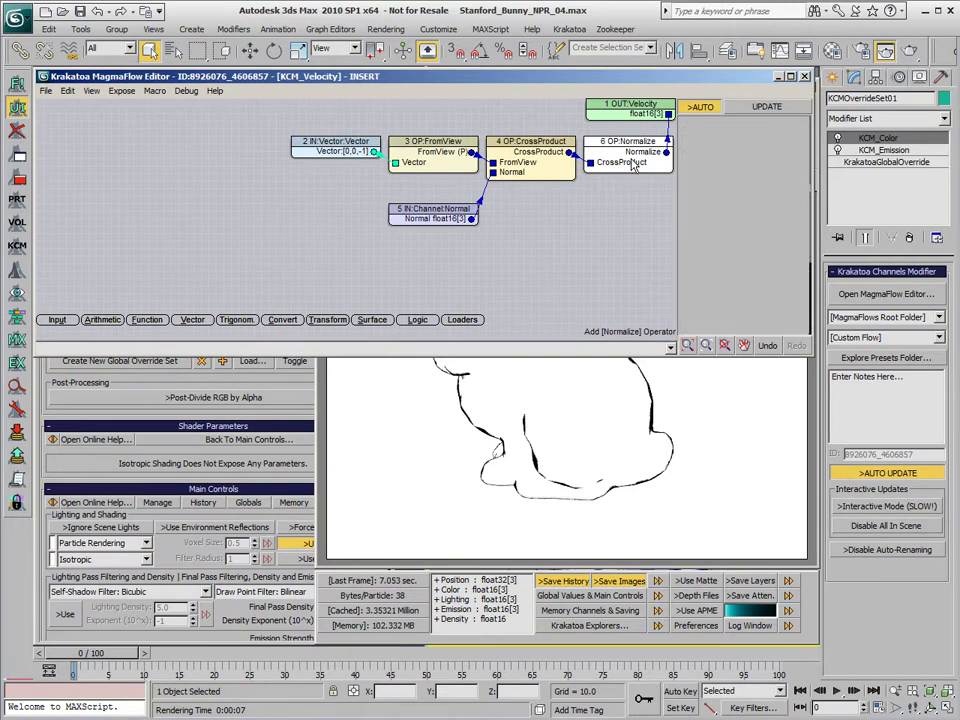
- Multiply the normalized result by a Float input of 240
{"action": "key", "text": "asterisk"}
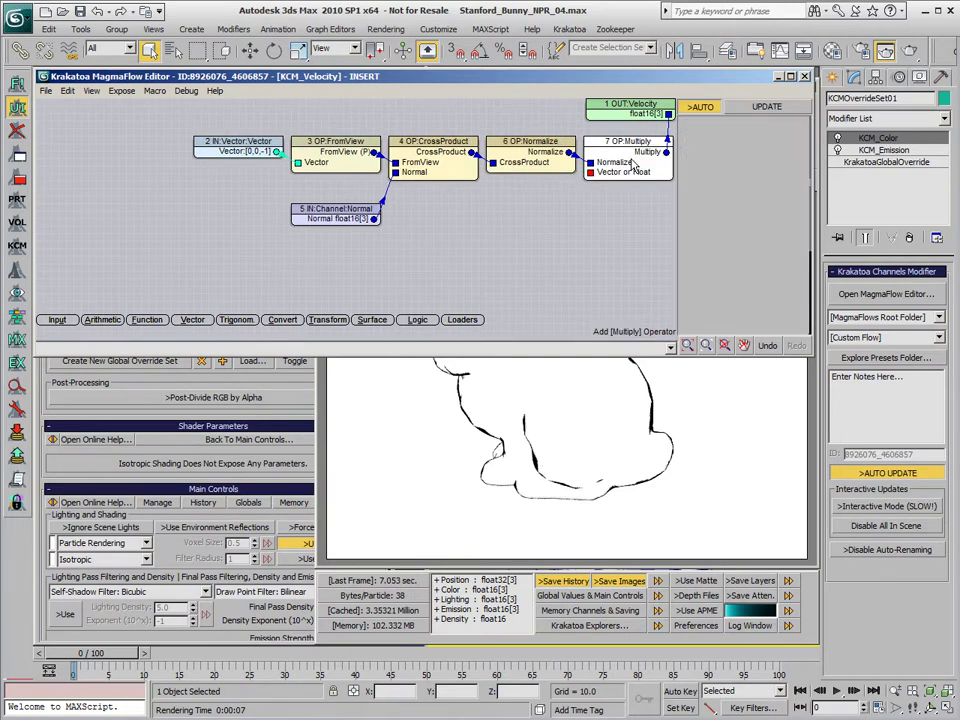
{"action": "key", "text": "1"}
{"action": "left_click_drag", "start_coordinate": [766, 253], "coordinate": [719, 253]}
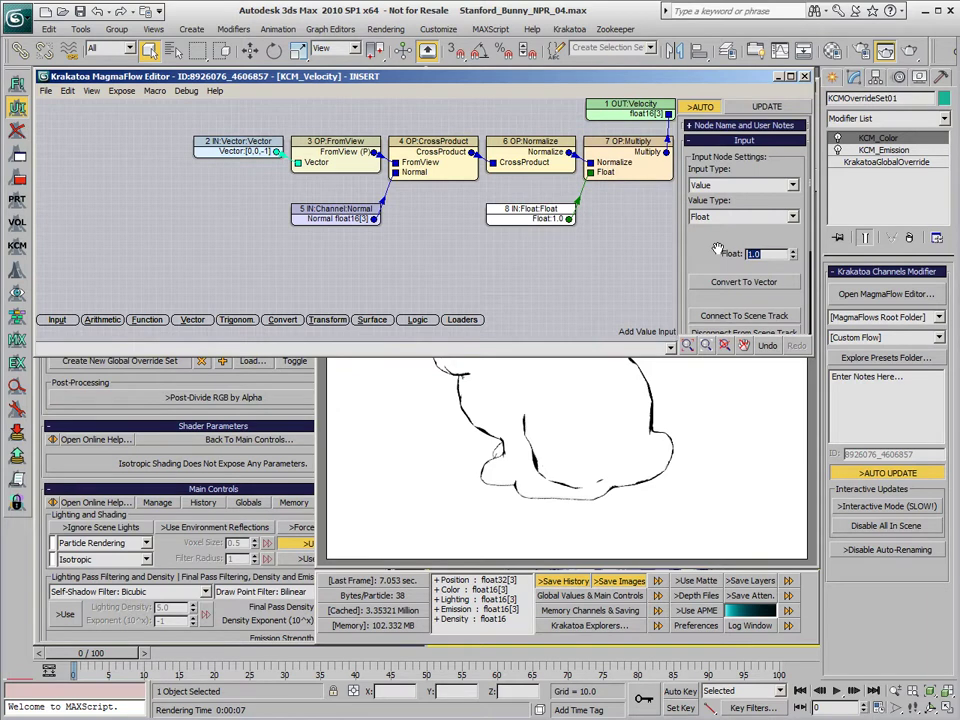
{"action": "type", "text": "240"}
{"action": "key", "text": "Return"}
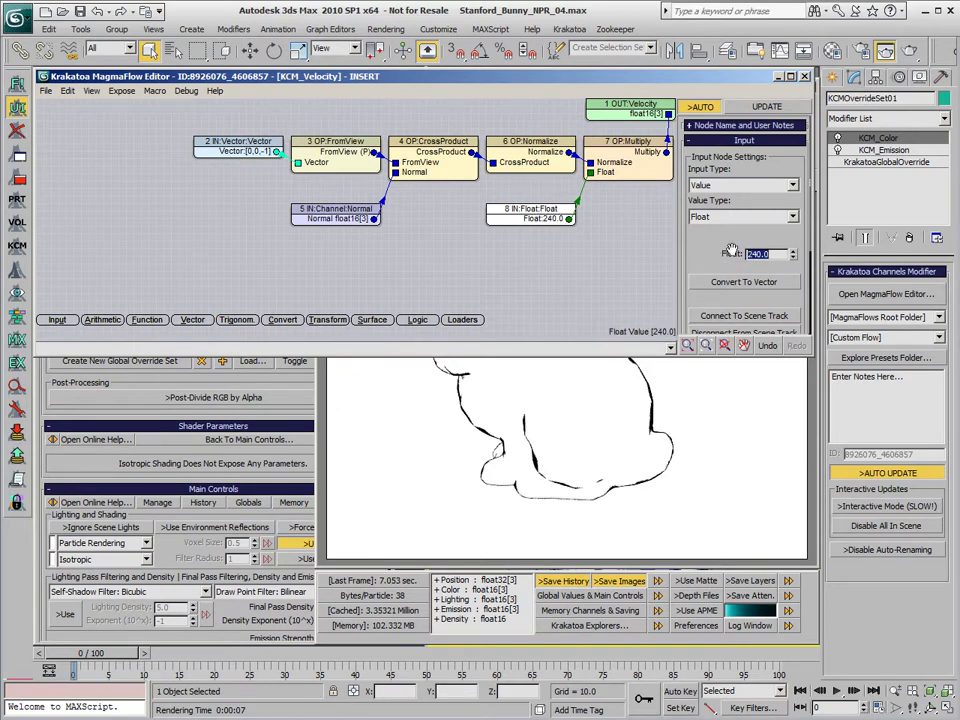
- Set motion blur particle segments to 8 and re-render the bunny
{"action": "left_click", "coordinate": [727, 427]}
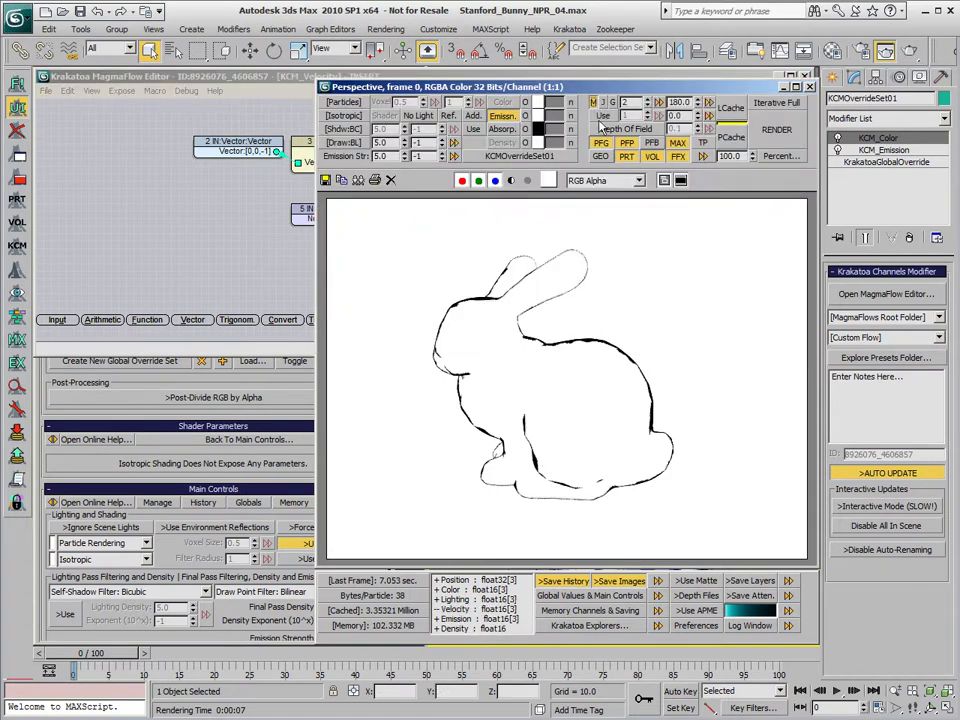
{"action": "left_click", "coordinate": [659, 104]}
{"action": "left_click", "coordinate": [777, 130]}
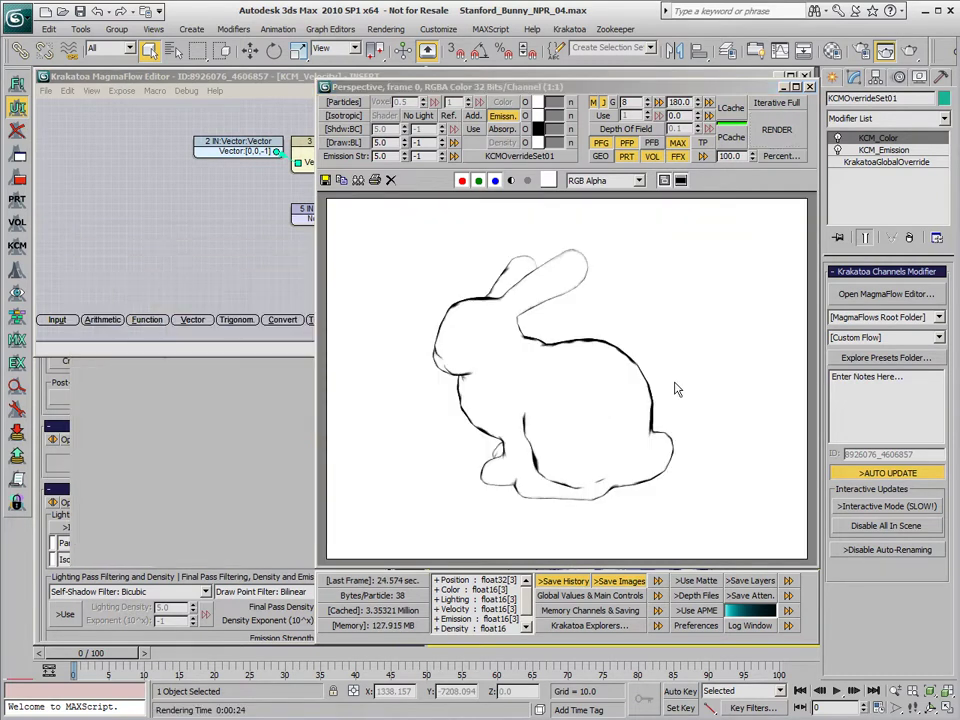
- Pick the new and previous renders in the two Presets and History slots
{"action": "left_click", "coordinate": [240, 260]}
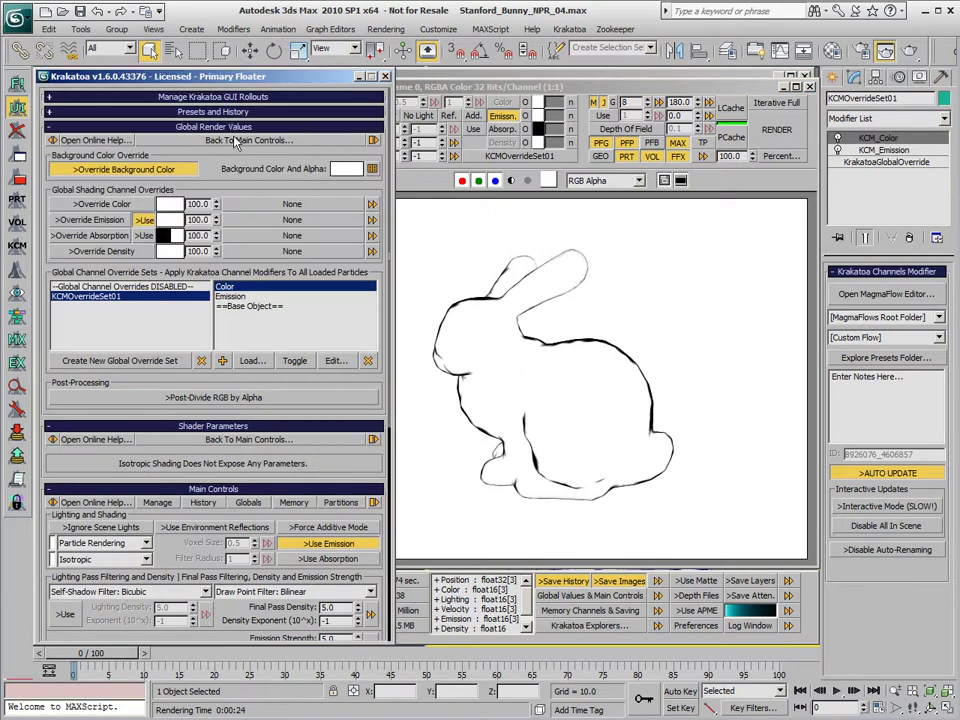
{"action": "left_click", "coordinate": [234, 112]}
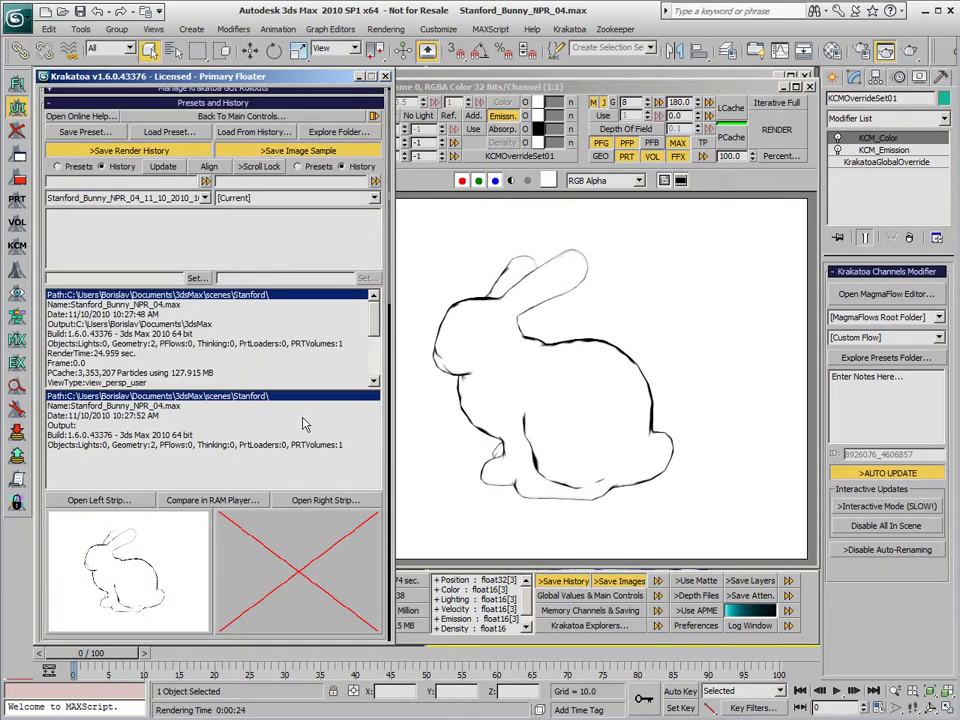
{"action": "left_click", "coordinate": [295, 197]}
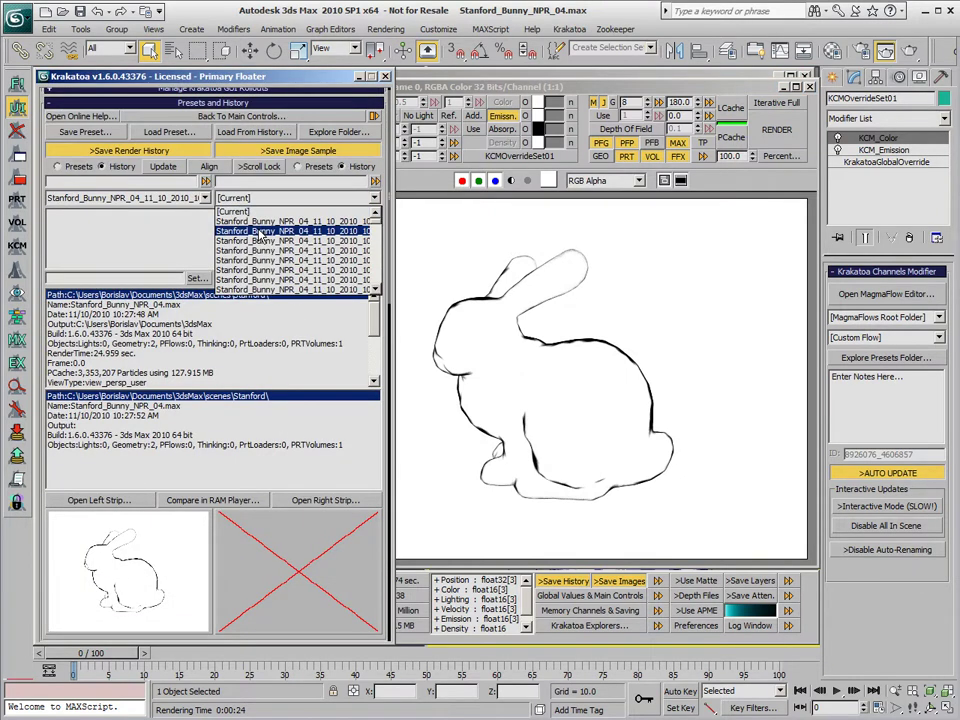
{"action": "left_click", "coordinate": [220, 160]}
{"action": "left_click", "coordinate": [181, 198]}
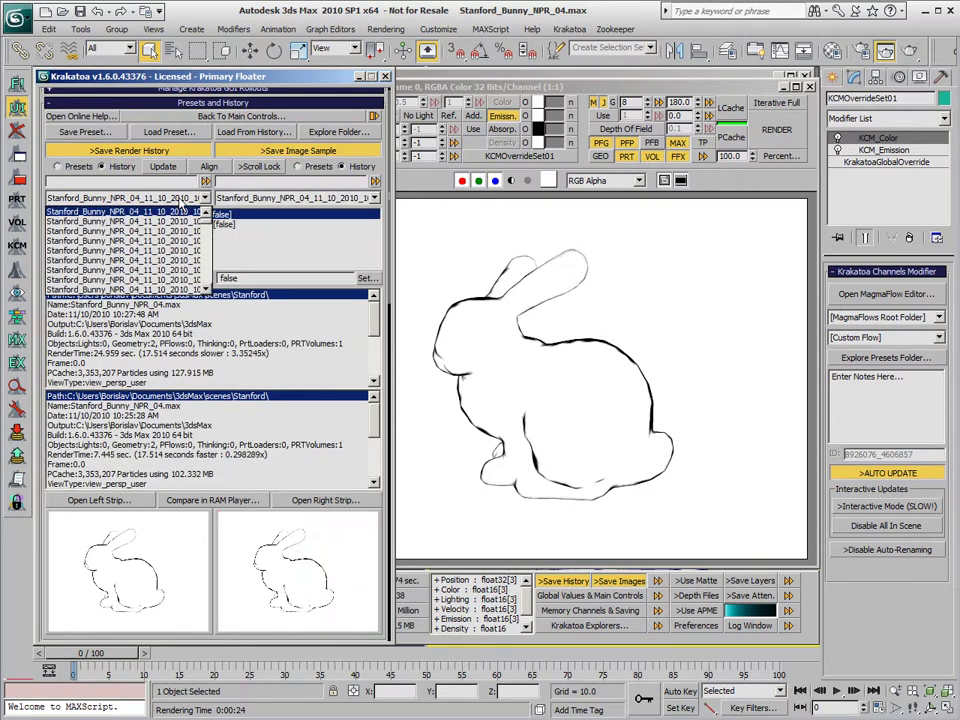
{"action": "left_click", "coordinate": [178, 214]}
- Compare the two renders in RAM Player's A/B split, then close it
{"action": "left_click", "coordinate": [212, 500]}
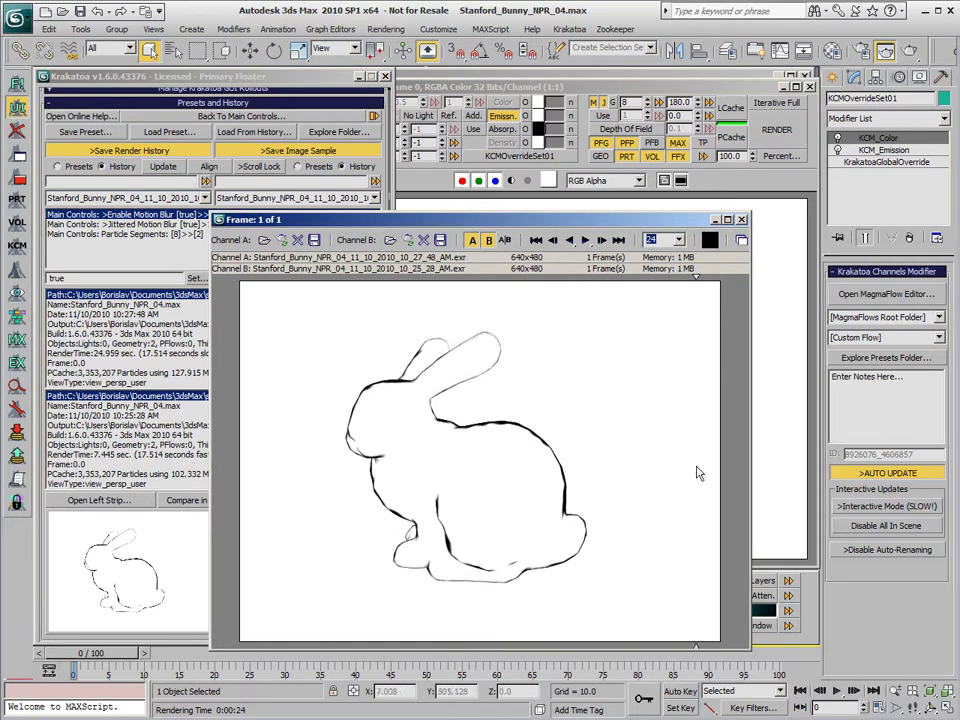
{"action": "left_click_drag", "start_coordinate": [690, 529], "coordinate": [476, 467]}
{"action": "left_click", "coordinate": [741, 220]}
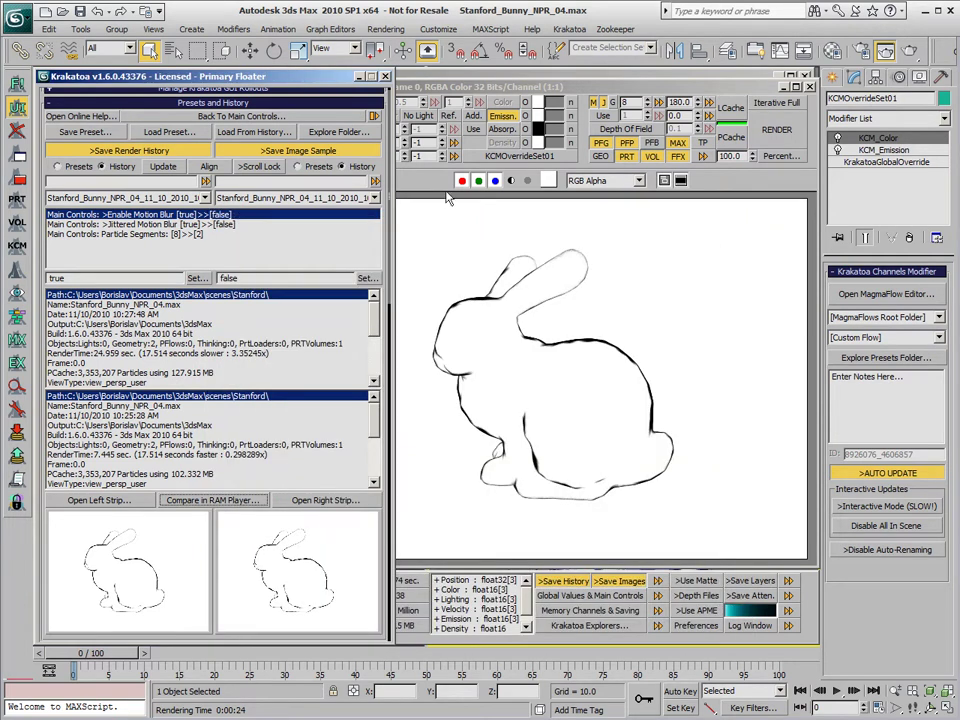
- Change the Float multiplier node to 1000 and re-render the bunny
{"action": "left_click", "coordinate": [224, 102]}
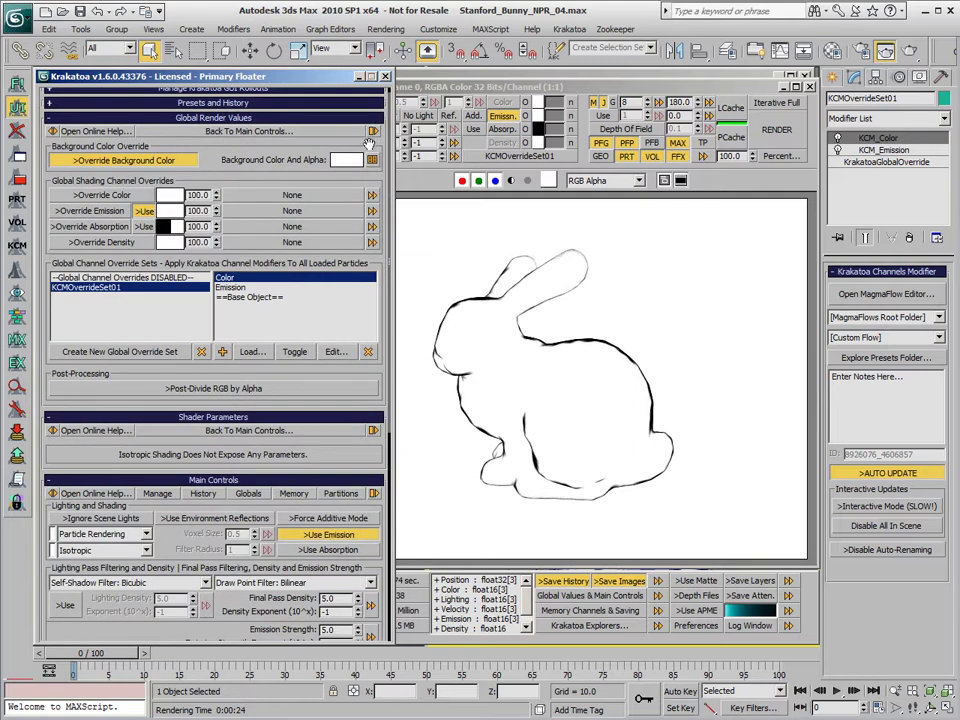
{"action": "left_click", "coordinate": [619, 78]}
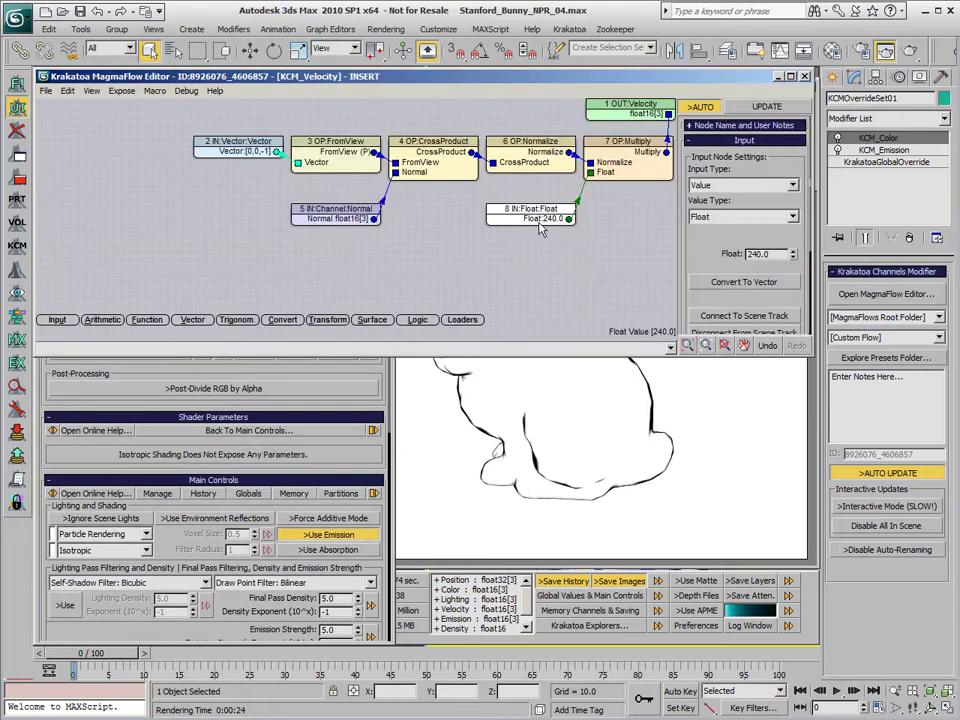
{"action": "double_click", "coordinate": [772, 254]}
{"action": "type", "text": "1000"}
{"action": "key", "text": "Return"}
{"action": "key", "text": "shift+q"}
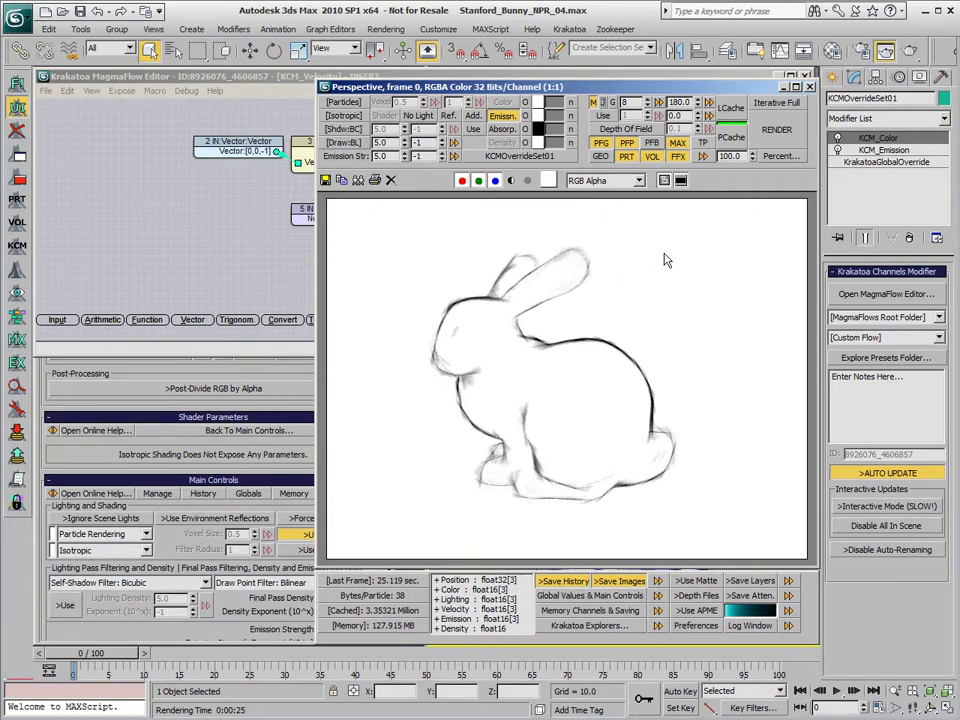
- Enable PCache particle caching and re-render the sketchy bunny
{"action": "left_click", "coordinate": [731, 137]}
{"action": "left_click", "coordinate": [776, 129]}
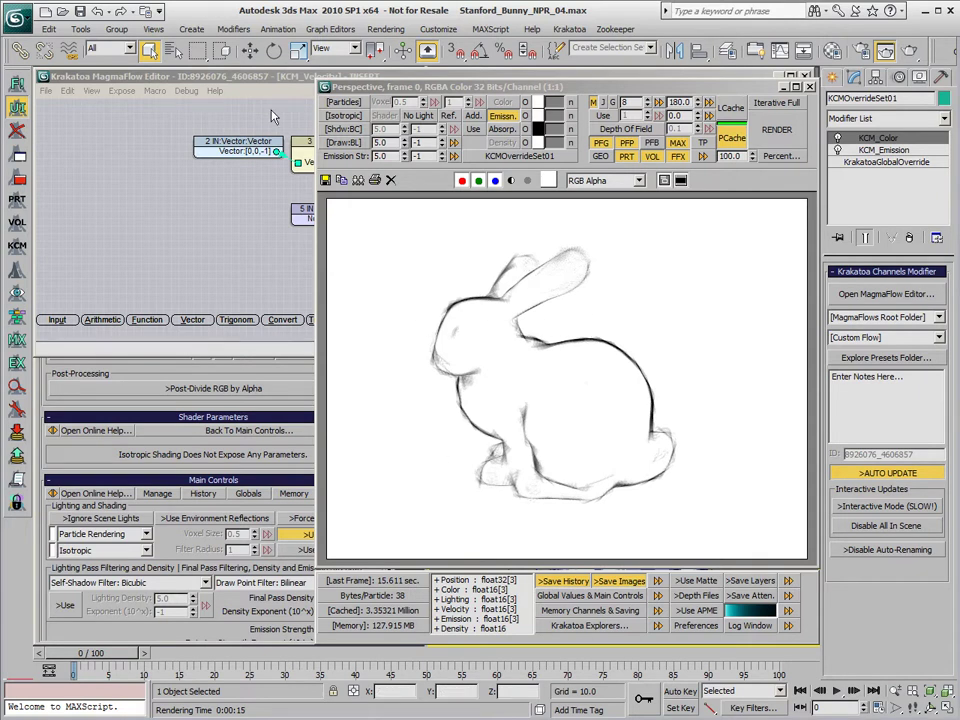
{"action": "left_click", "coordinate": [202, 77]}
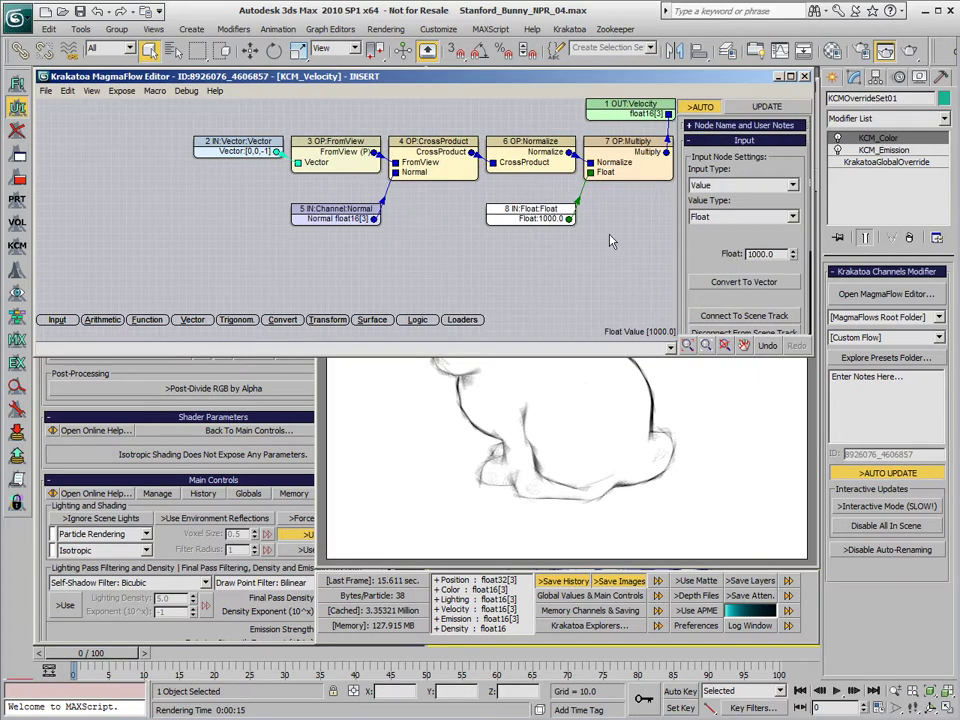
{"action": "left_click", "coordinate": [572, 401]}
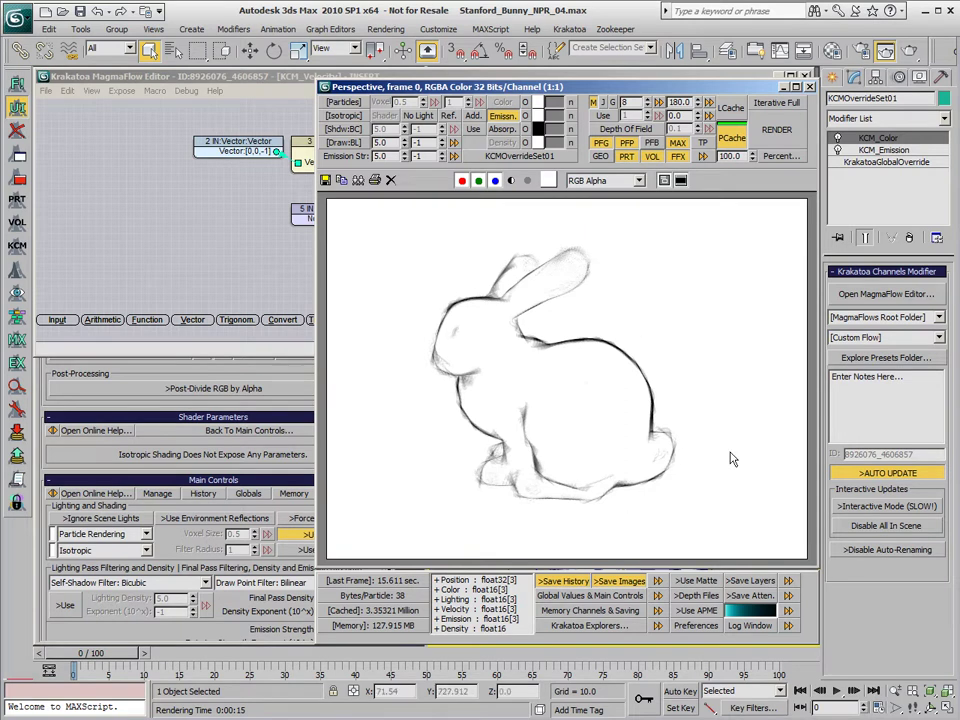
- Change the motion blur preset from 180 to 360 and re-render the bunny
{"action": "left_click", "coordinate": [709, 105]}
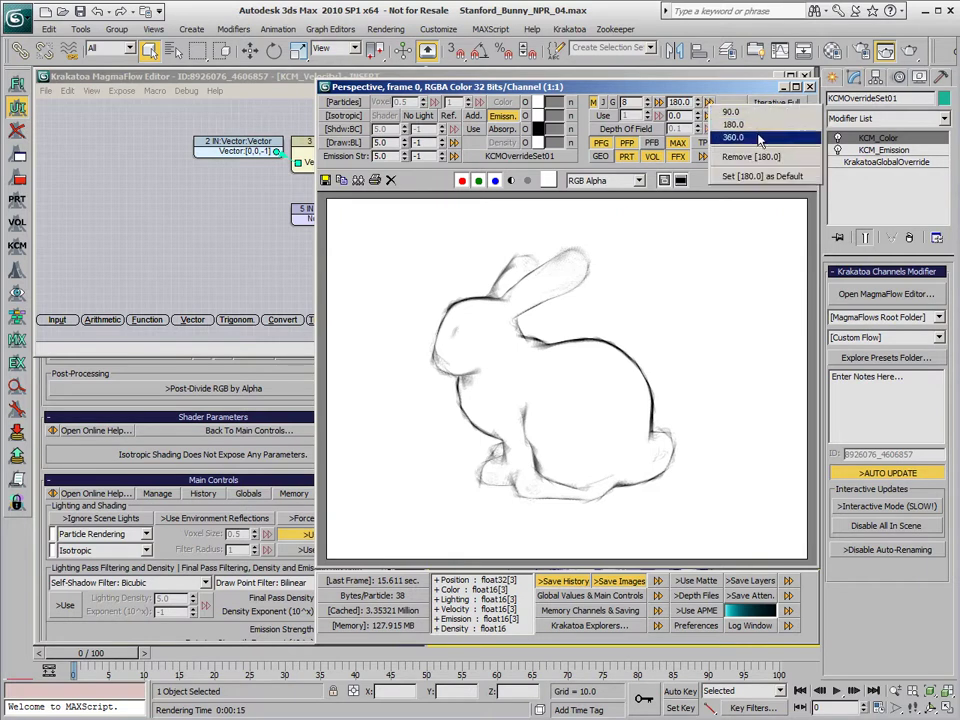
{"action": "left_click", "coordinate": [795, 139]}
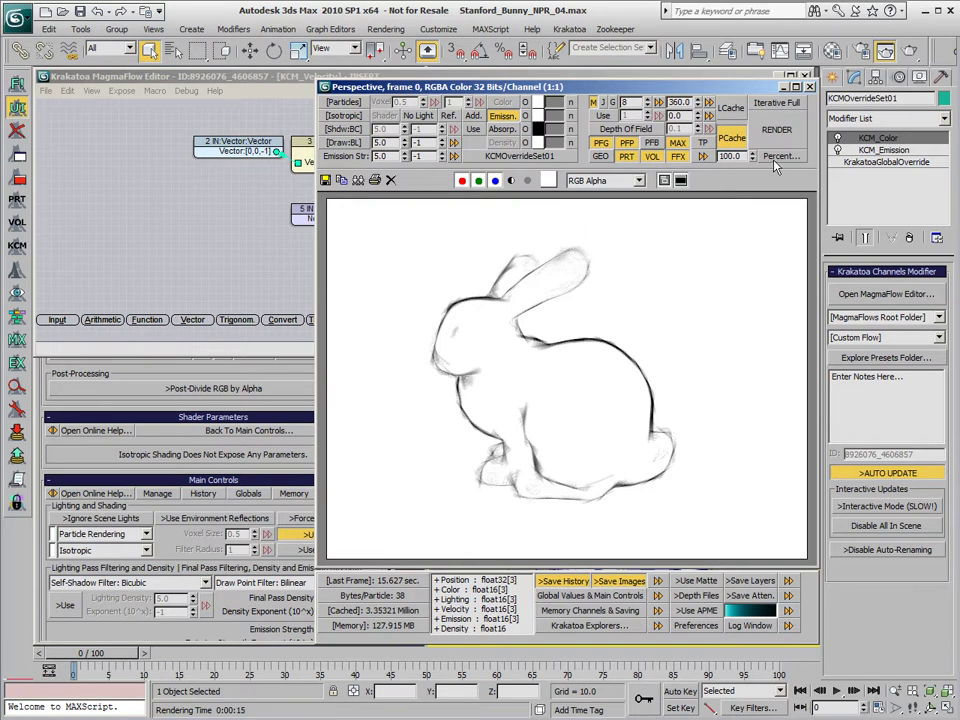
{"action": "left_click", "coordinate": [777, 129]}
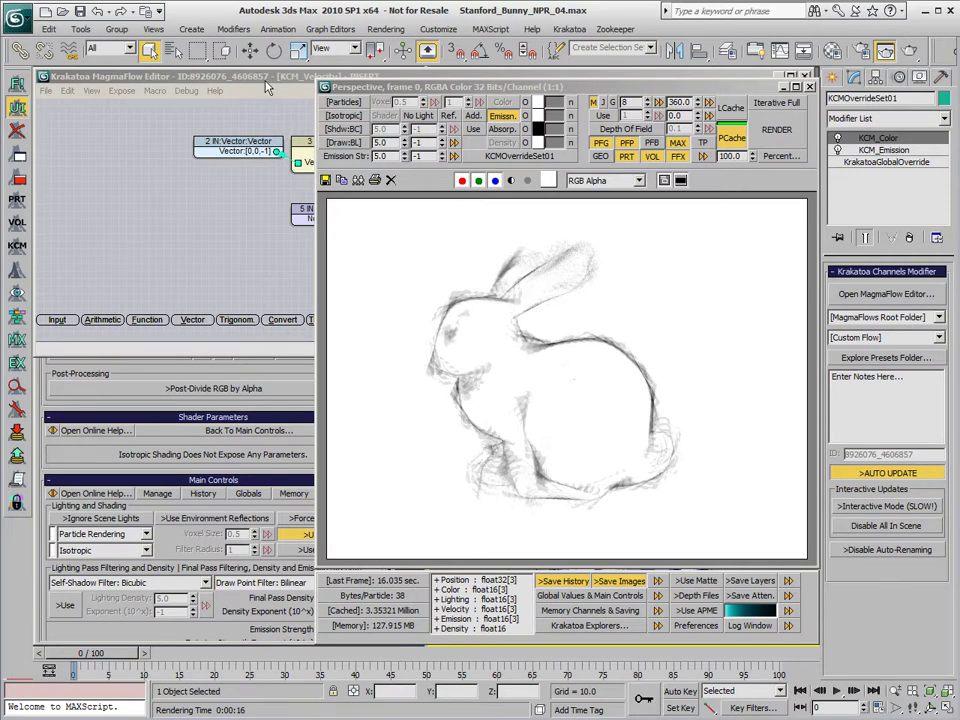
- Change the MagmaFlow velocity multiplier from 1000 to 240 and re-render frame 100
{"action": "left_click", "coordinate": [200, 78]}
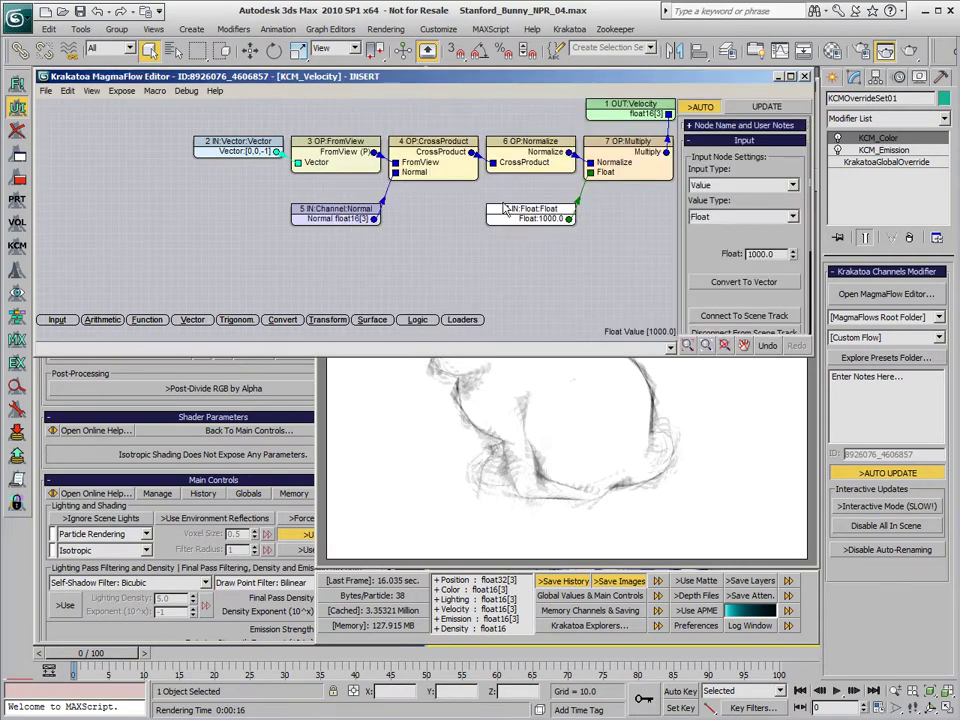
{"action": "double_click", "coordinate": [770, 254]}
{"action": "type", "text": "240"}
{"action": "key", "text": "Return"}
{"action": "left_click", "coordinate": [712, 407]}
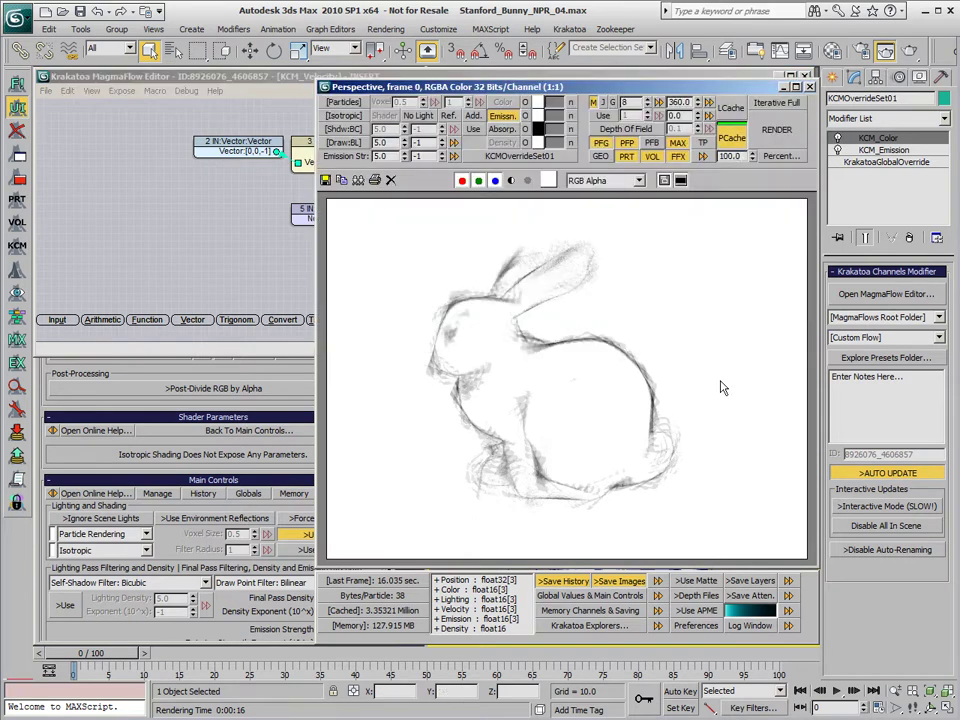
{"action": "left_click", "coordinate": [779, 135]}
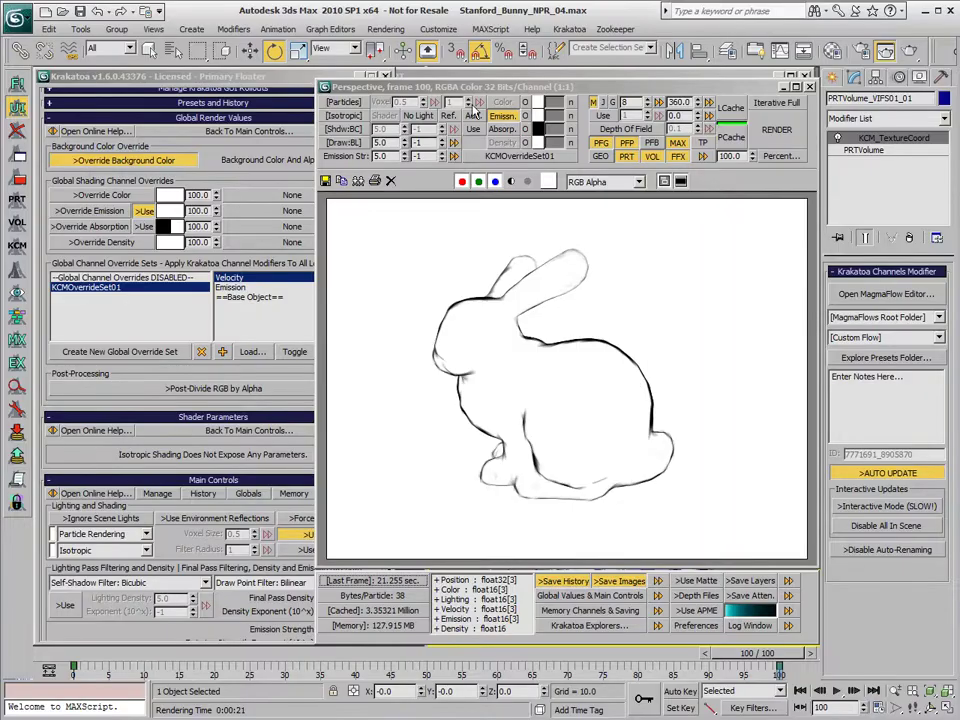
- Open the RAM Player and browse Channel A to the NPR_Part2/PencilStrokes folder
{"action": "left_click", "coordinate": [385, 29]}
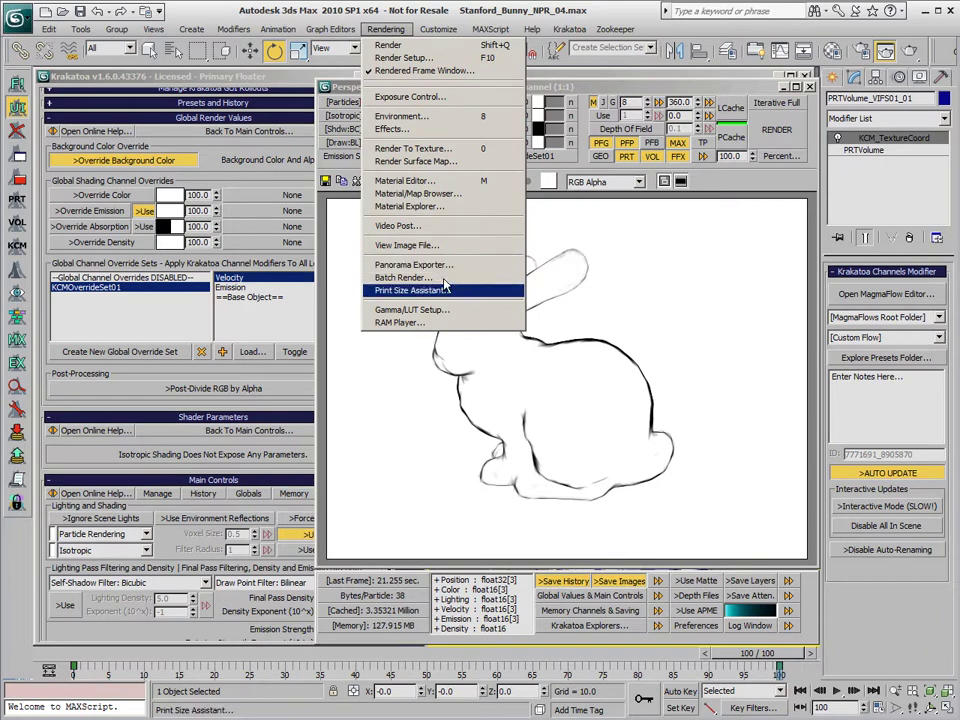
{"action": "left_click", "coordinate": [441, 323]}
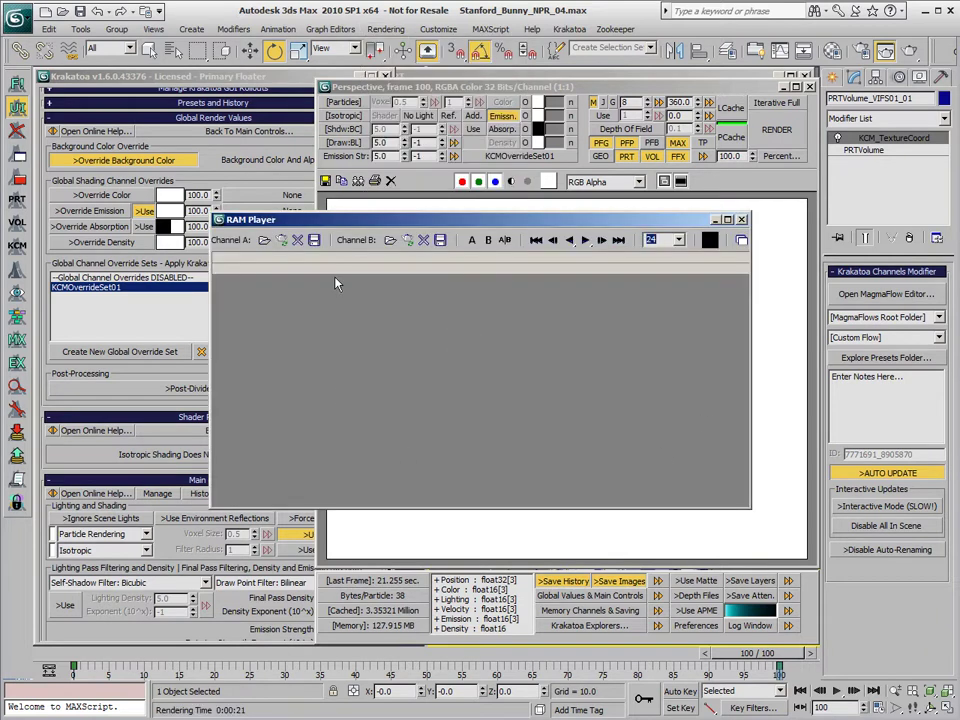
{"action": "left_click", "coordinate": [264, 240]}
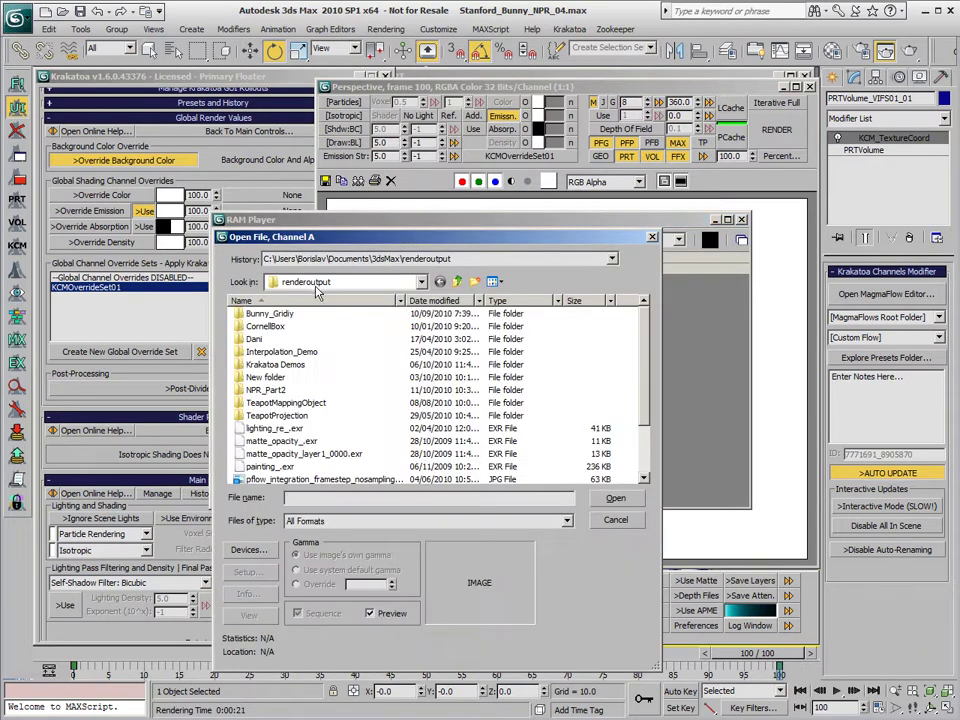
{"action": "double_click", "coordinate": [268, 392]}
{"action": "double_click", "coordinate": [263, 315]}
- Load the first KRA_Bunny_PencilStrokes EXR as a sequence ending at frame 99
{"action": "left_click", "coordinate": [283, 315]}
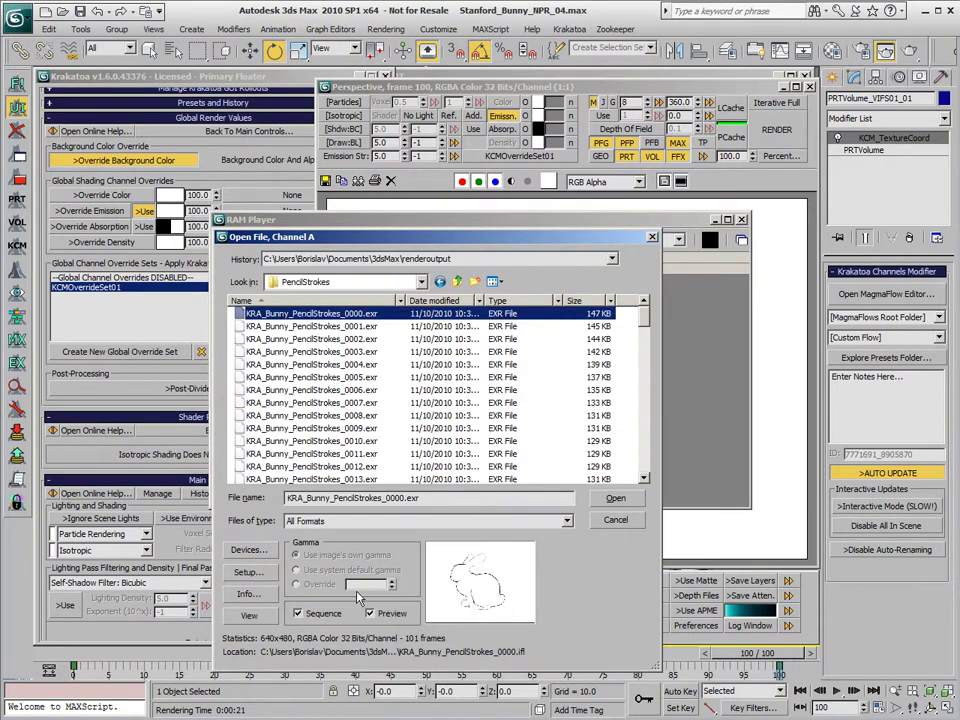
{"action": "left_click", "coordinate": [614, 502]}
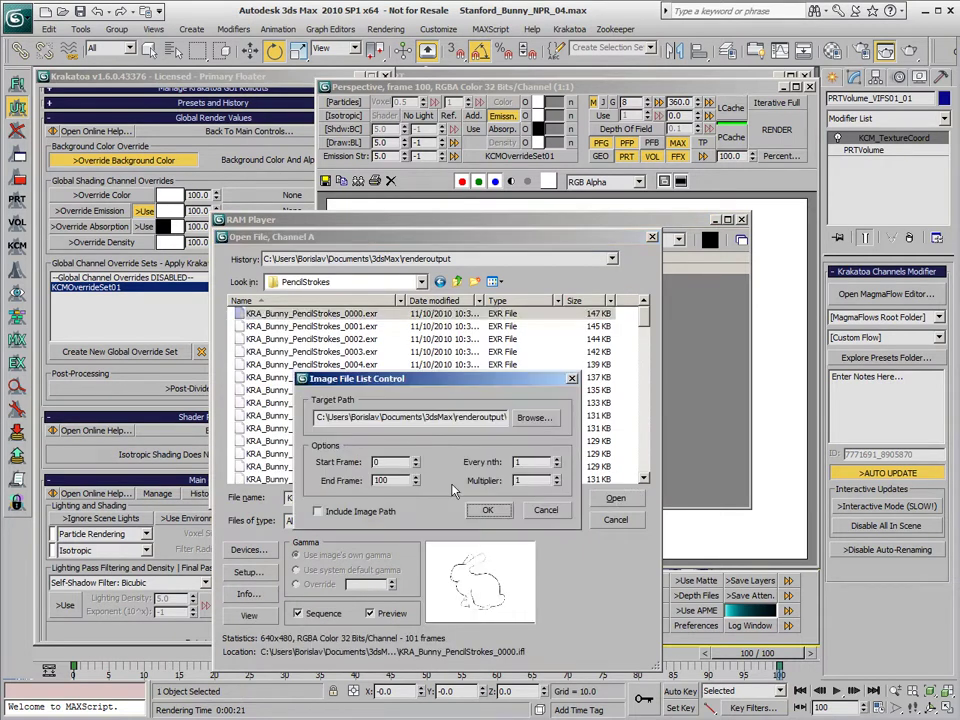
{"action": "left_click", "coordinate": [415, 484]}
{"action": "left_click", "coordinate": [487, 510]}
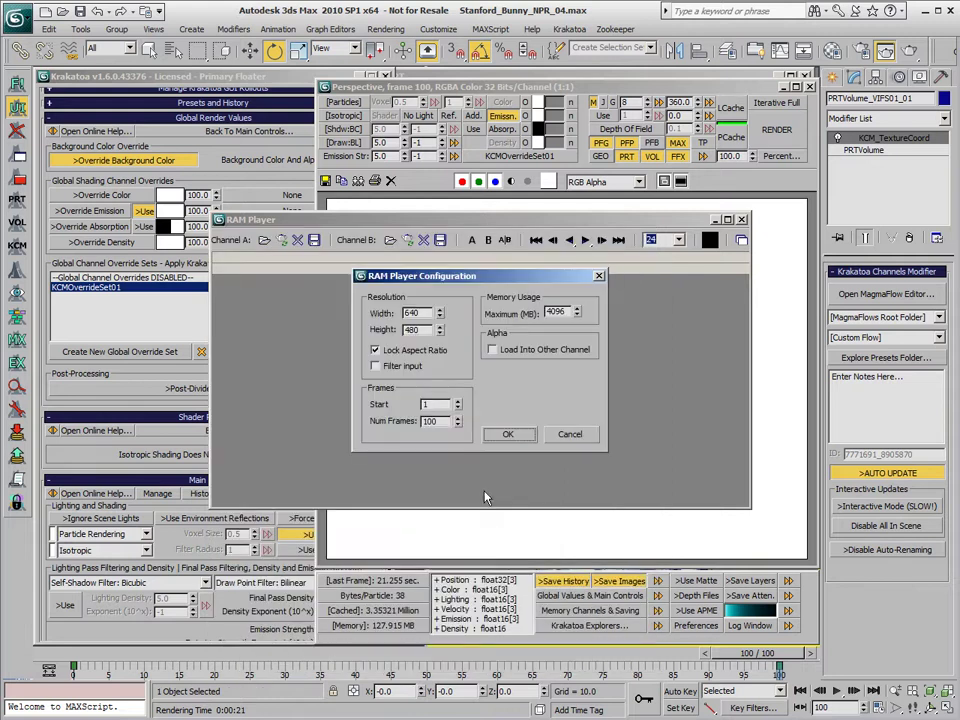
{"action": "left_click", "coordinate": [507, 436]}
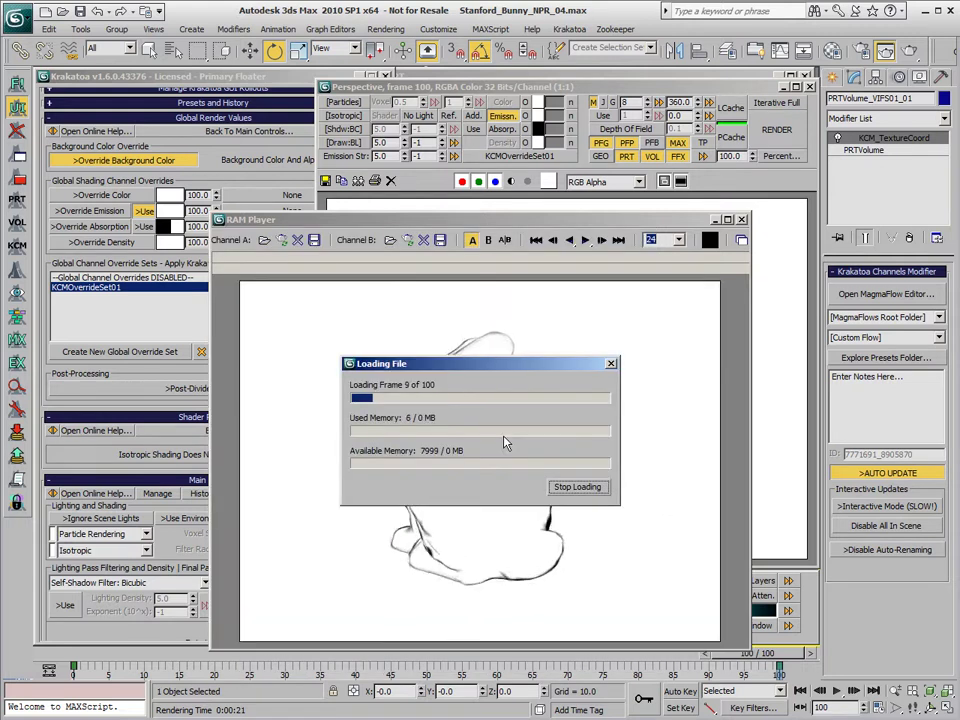